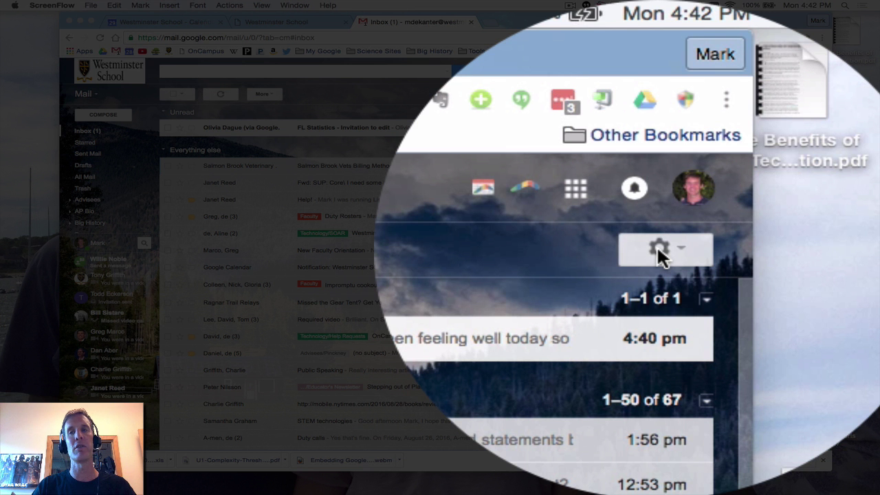
left_click(657, 251)
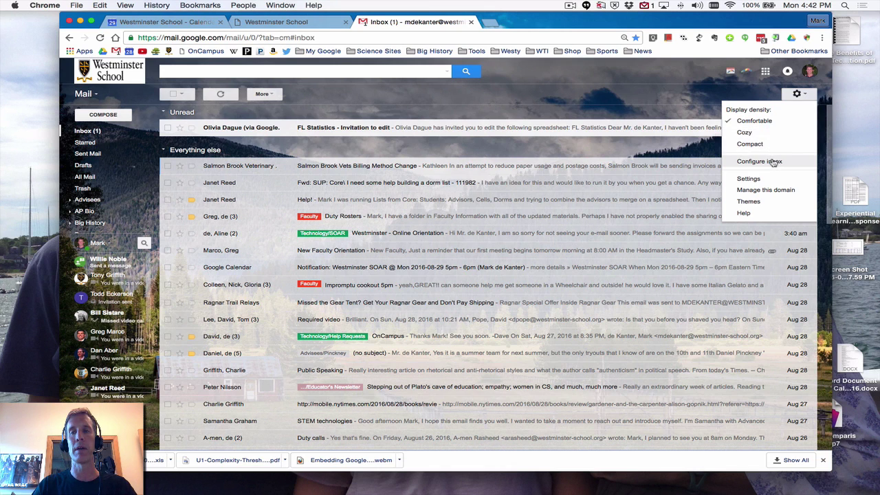
left_click(773, 162)
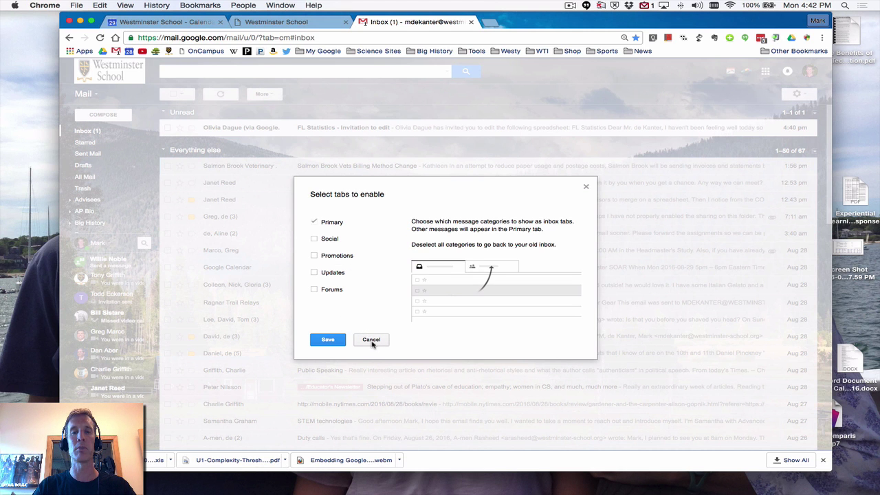
left_click(372, 343)
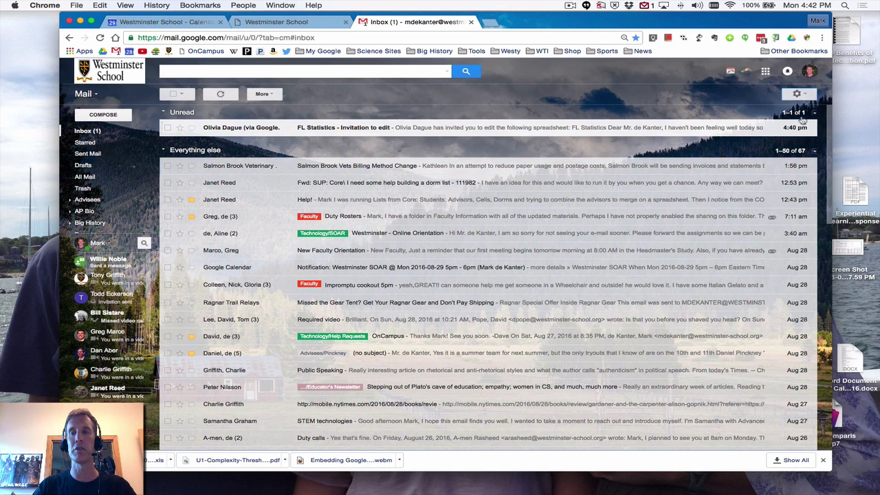
left_click(805, 99)
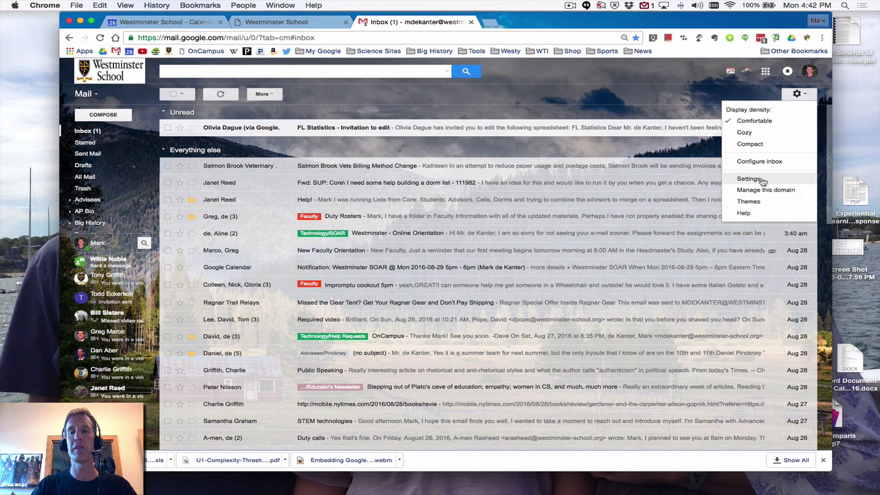
Open Gmail's General settings, keep 50 conversations per page, and scroll through the options
left_click(762, 180)
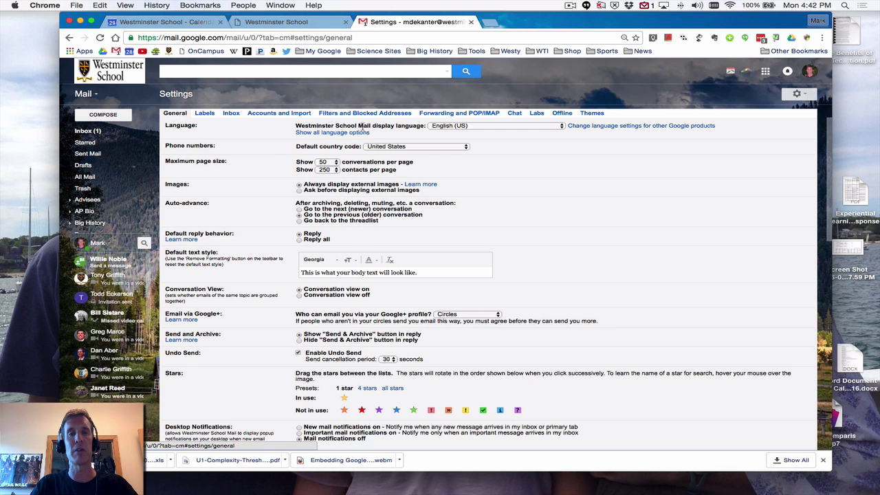
left_click(329, 162)
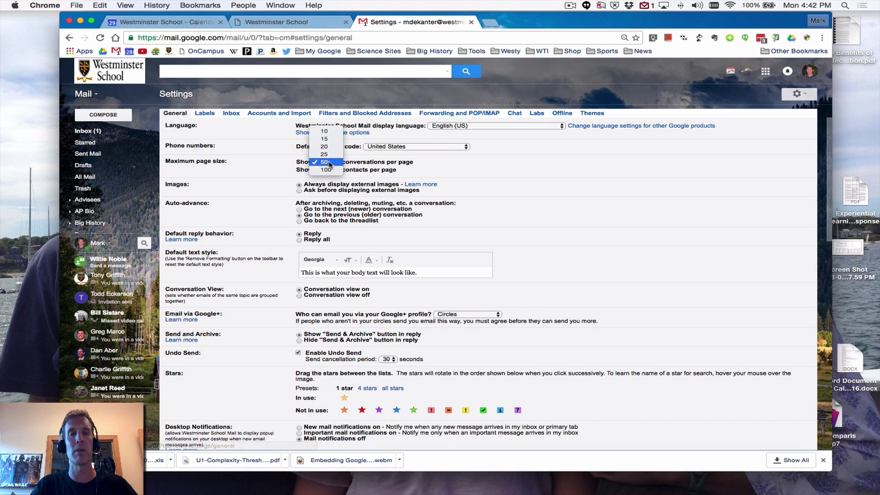
left_click(376, 164)
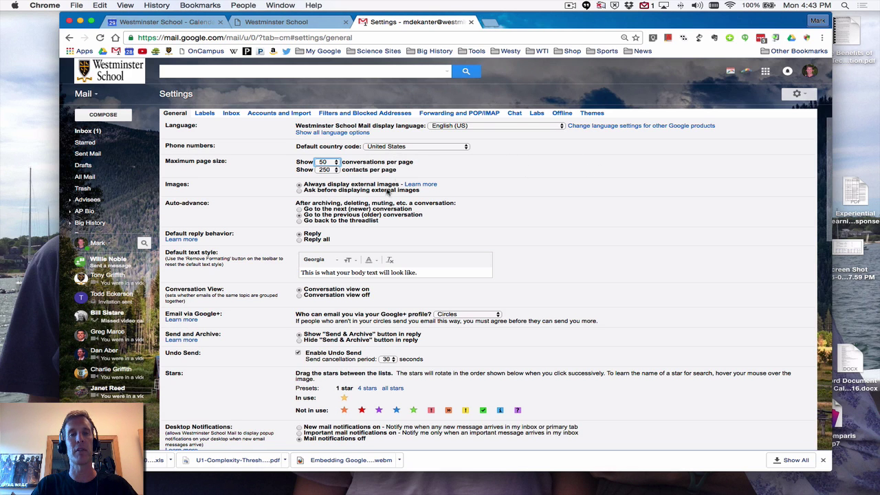
scroll(368, 204, "down", 3)
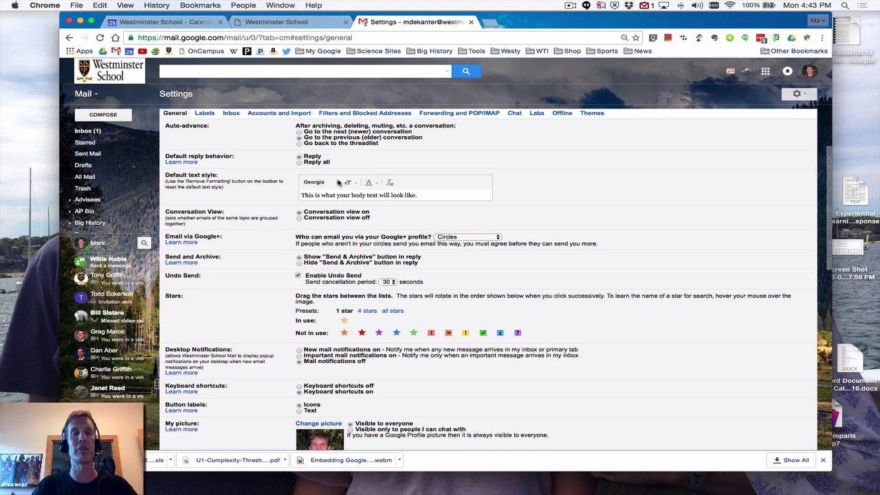
scroll(336, 220, "down", 1)
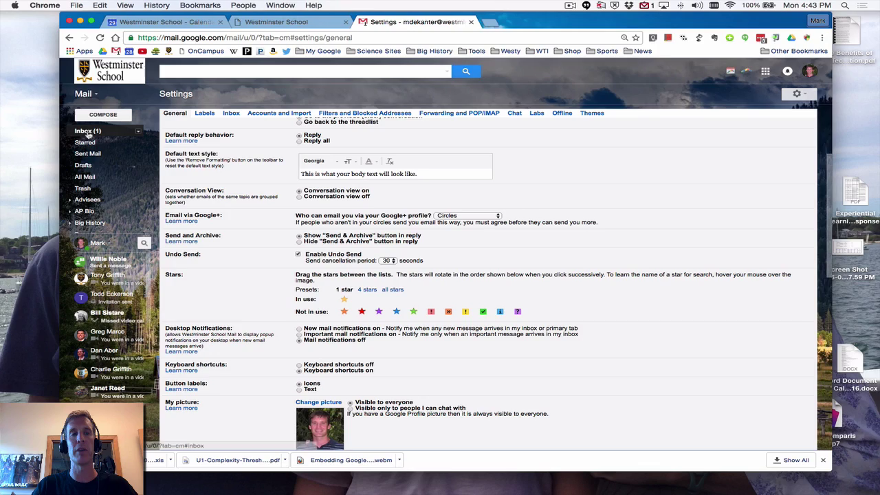
Return to the inbox, read the 'Impromptu cookout 5pm' conversation, and go back to the list
left_click(88, 133)
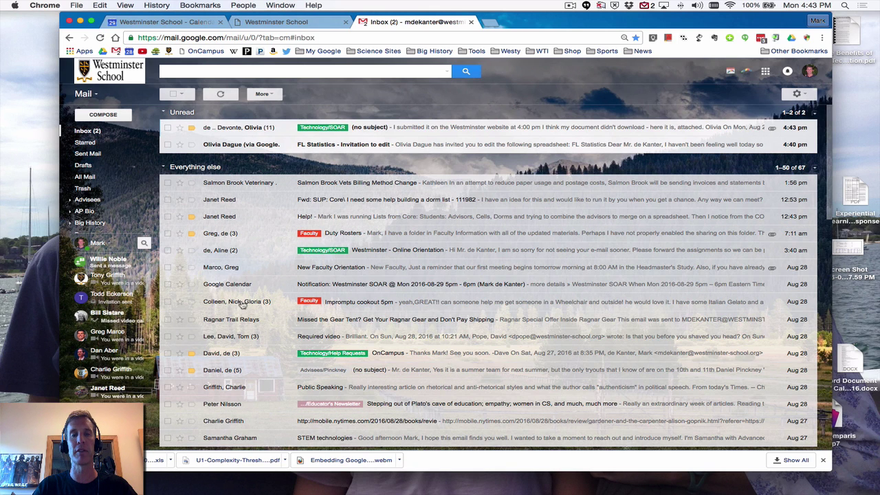
left_click(242, 305)
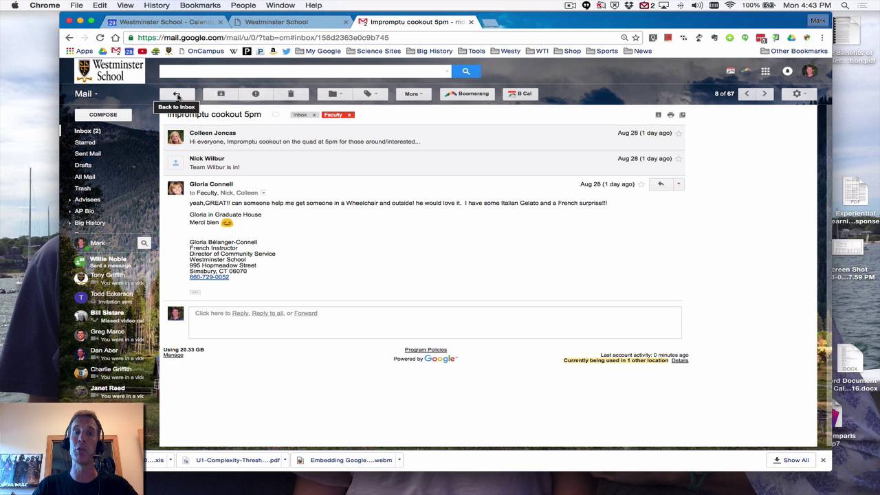
left_click(177, 96)
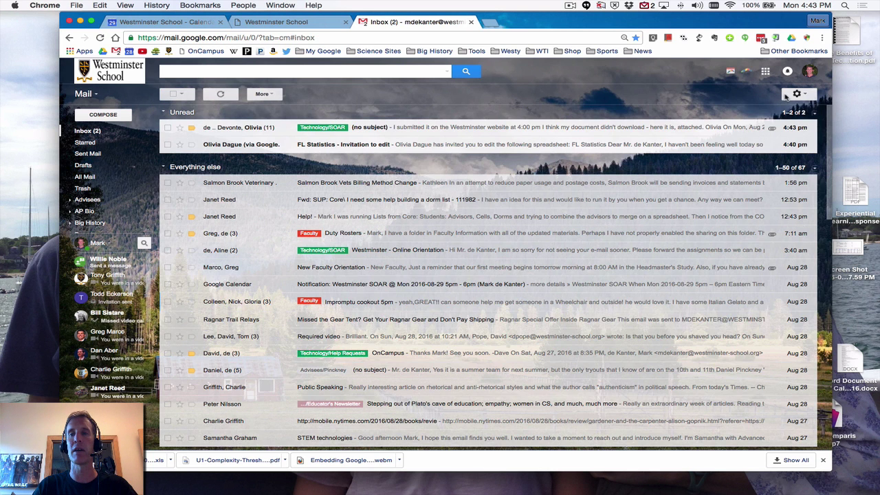
left_click(792, 96)
Reopen General settings and scroll down to Signature and Vacation responder, then back up
left_click(784, 180)
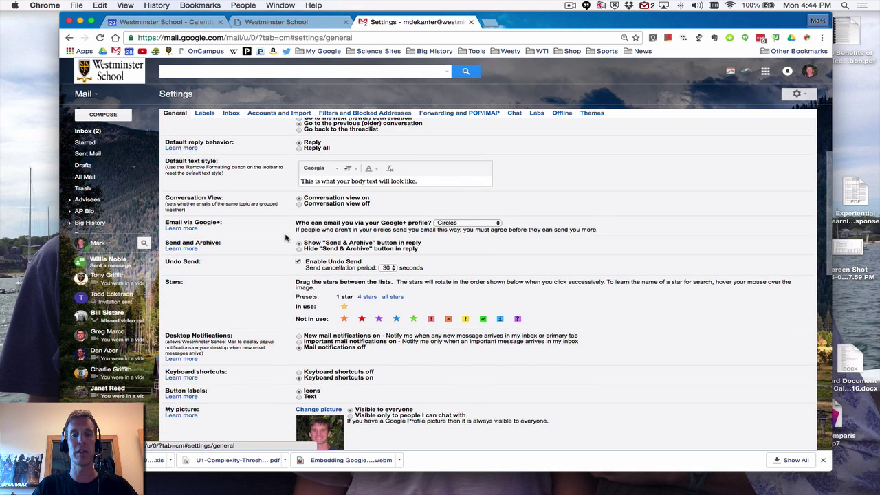
scroll(286, 238, "down", 2)
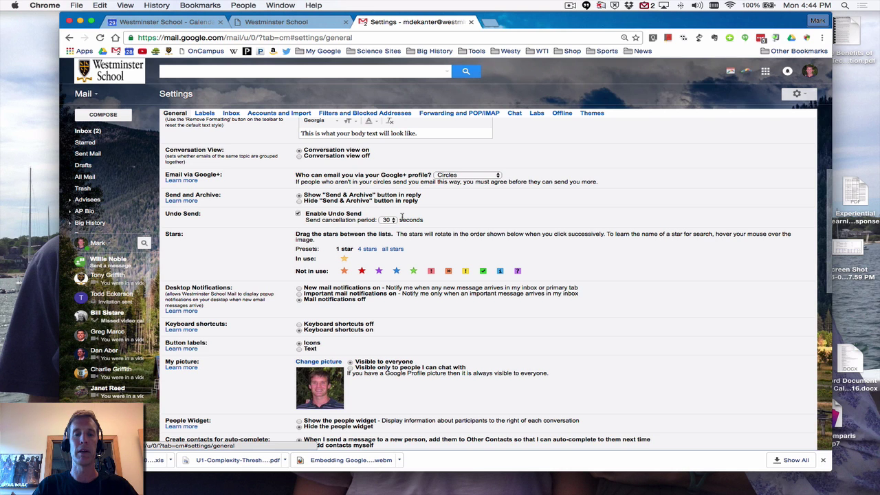
scroll(402, 216, "down", 1)
scroll(402, 217, "down", 5)
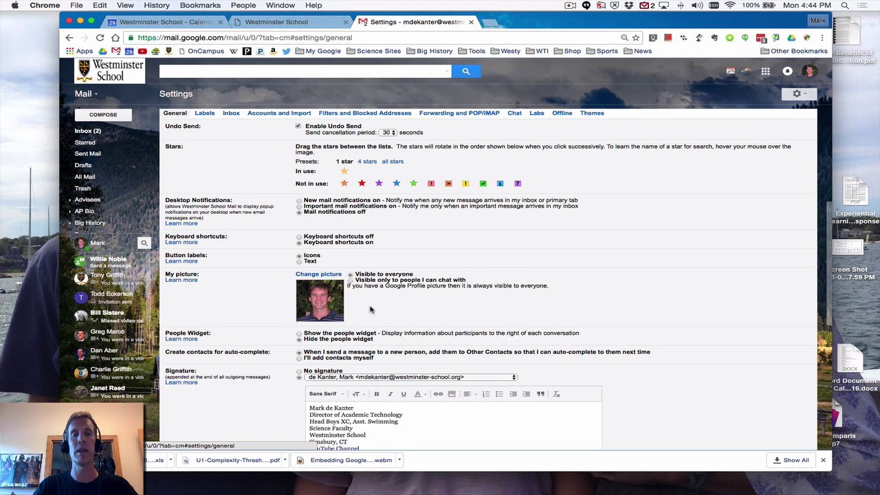
scroll(370, 309, "down", 3)
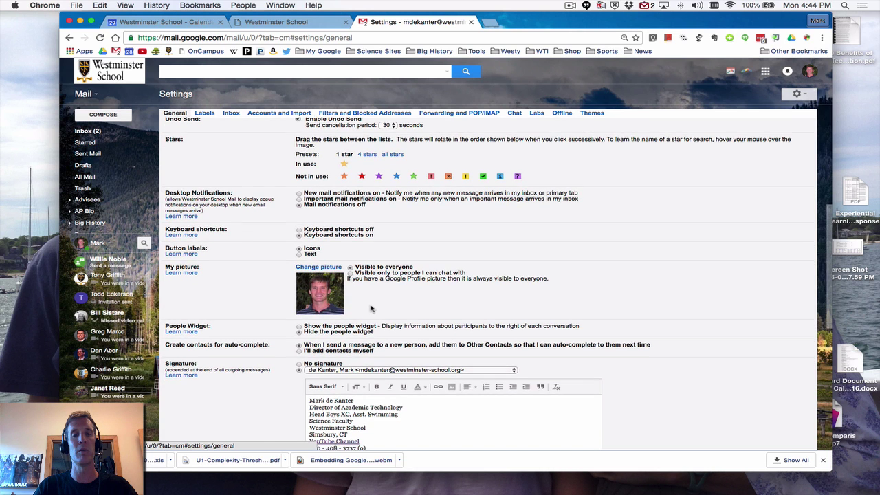
scroll(371, 308, "down", 2)
scroll(370, 305, "down", 2)
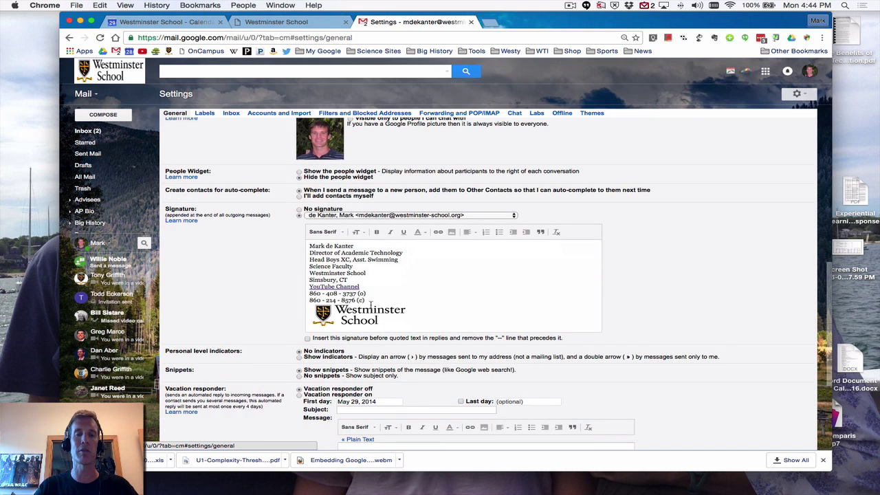
scroll(371, 304, "down", 3)
scroll(372, 309, "up", 15)
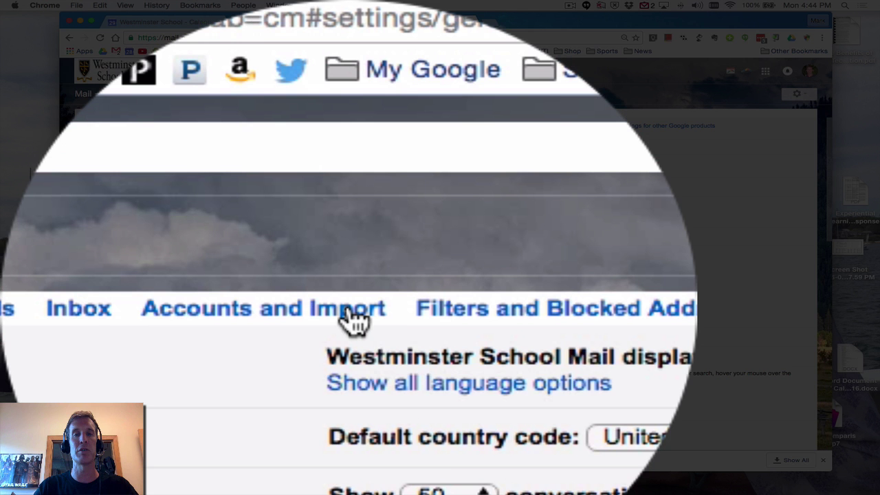
In Accounts and Import, highlight the Send mail as entries, school default address, and always-reply-from-default setting
left_click(302, 114)
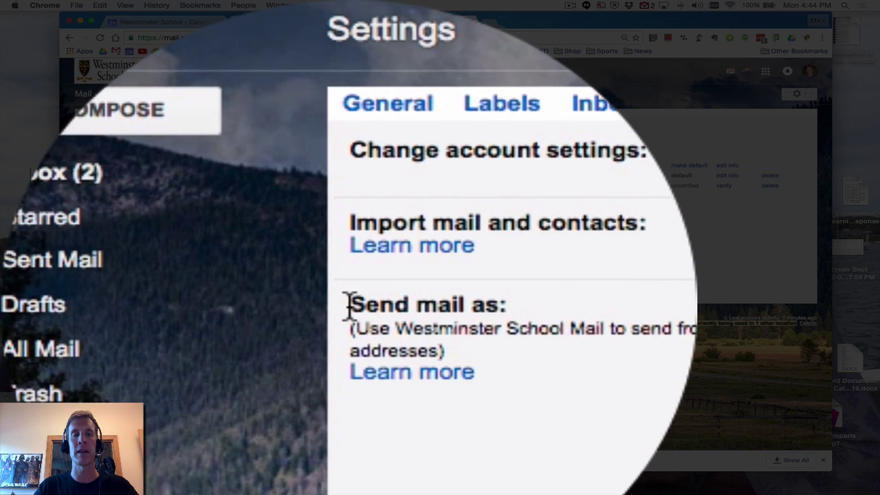
left_click_drag(349, 306, 660, 361)
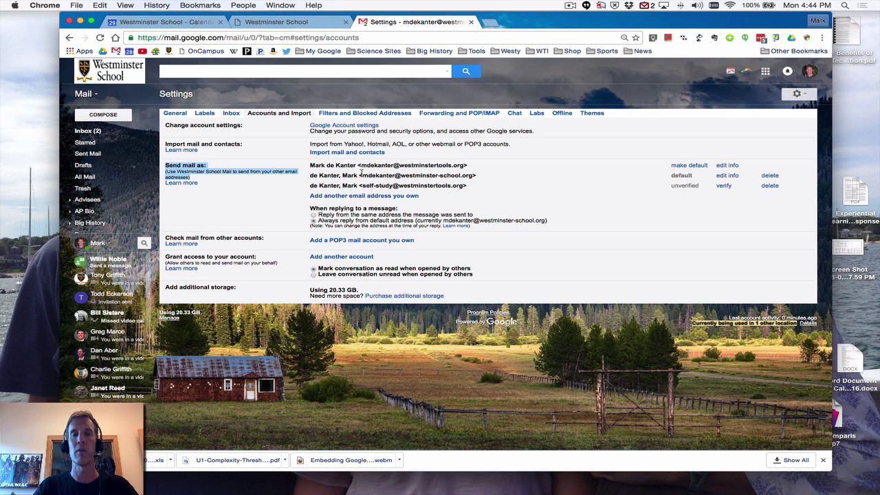
left_click_drag(361, 175, 462, 177)
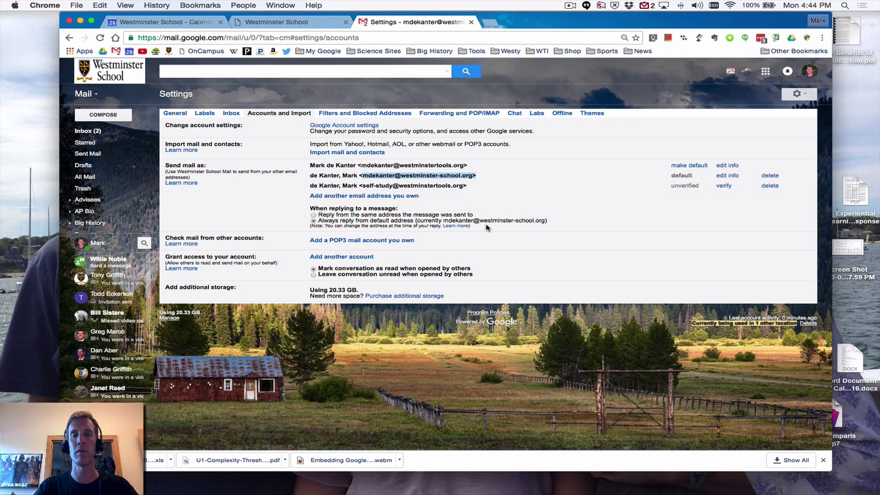
left_click_drag(486, 229, 309, 221)
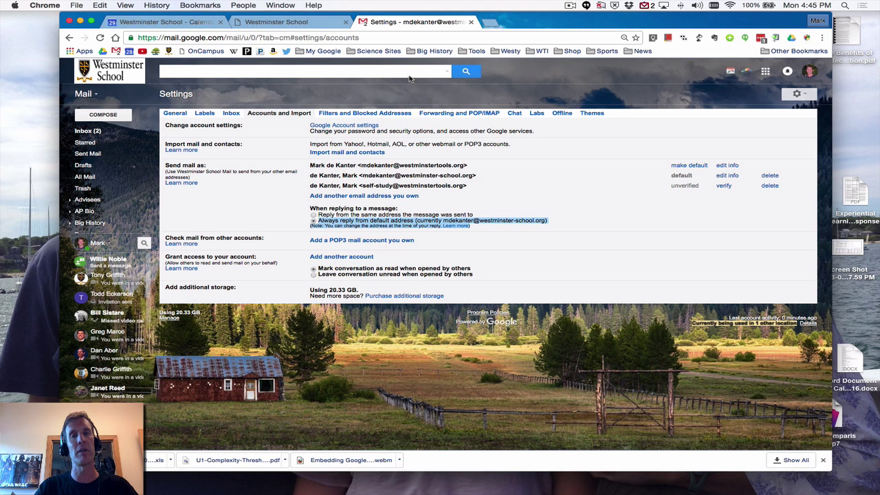
left_click(765, 72)
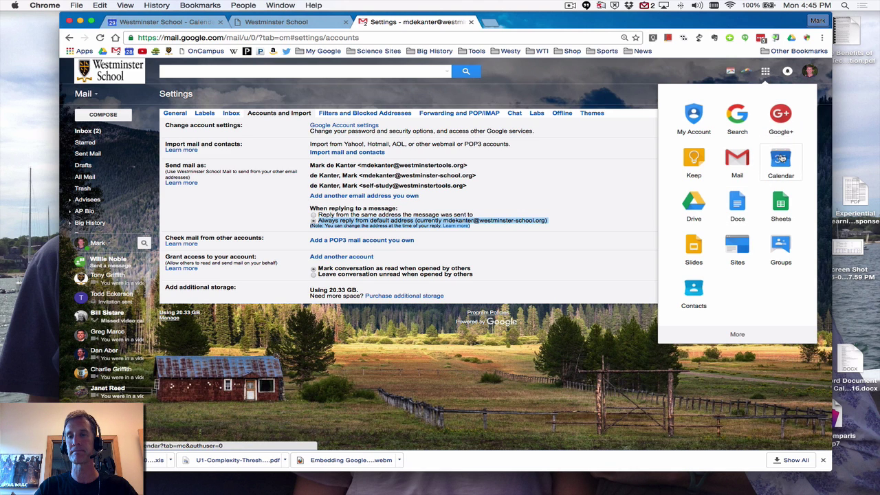
Open Google Calendar from the apps grid and move ahead to the week of Sep 4–10, 2016
left_click(781, 157)
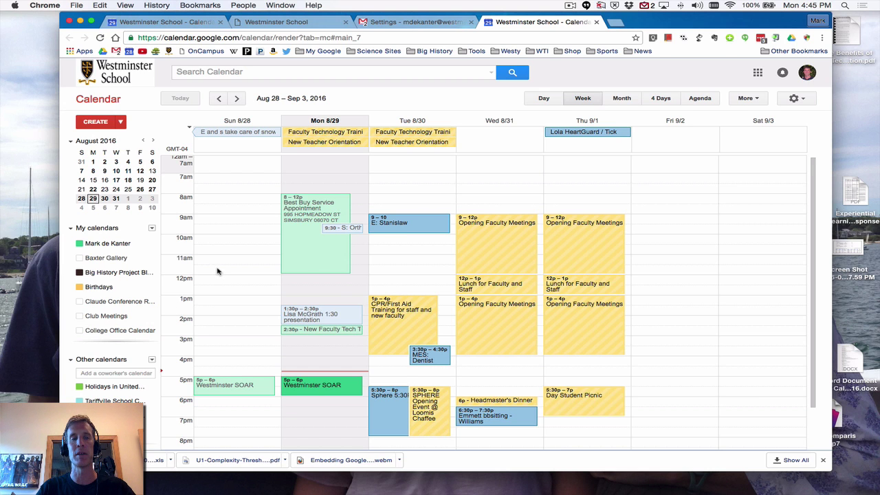
scroll(216, 271, "down", 1)
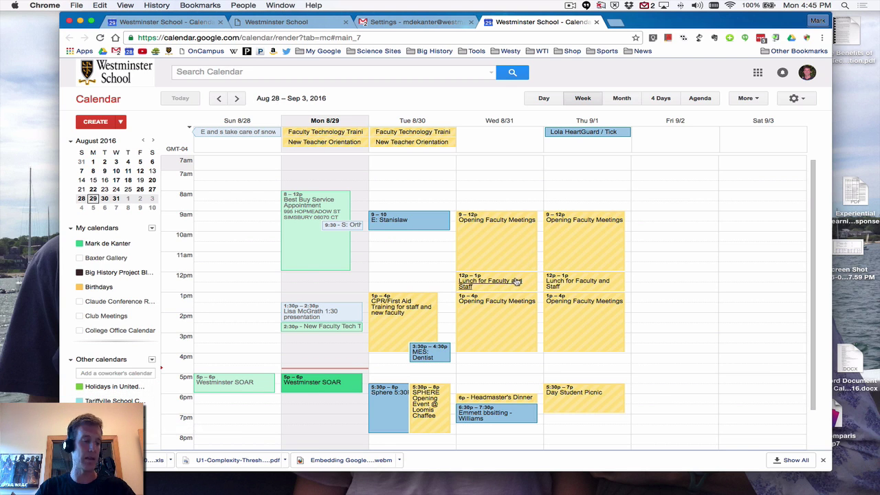
scroll(248, 344, "down", 2)
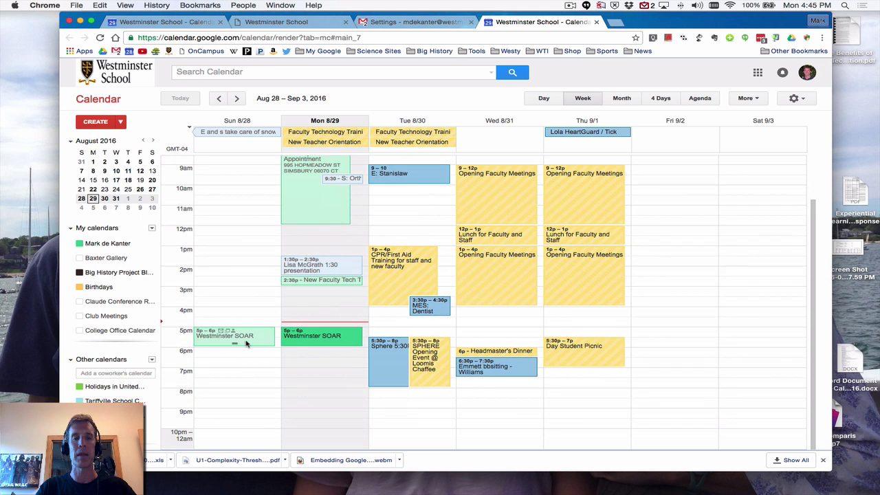
left_click(237, 98)
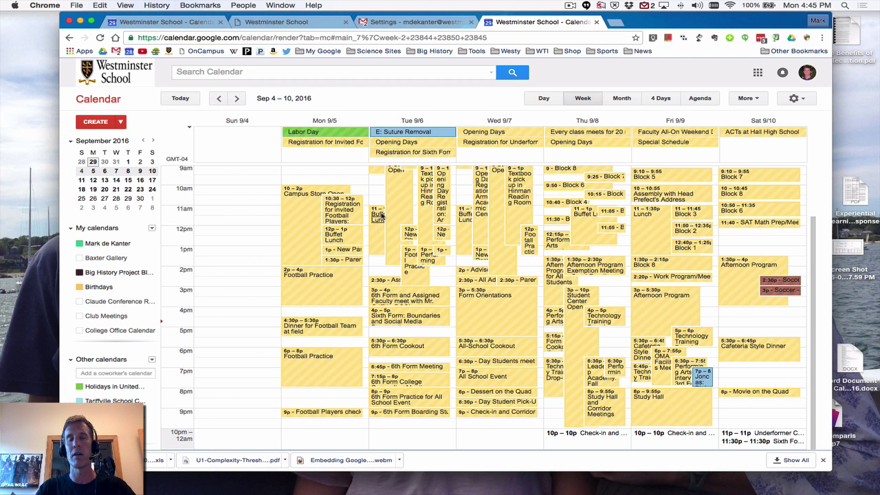
Show Wednesday Sep 7 in Day view, toggling one calendar's events off and on twice
left_click(522, 121)
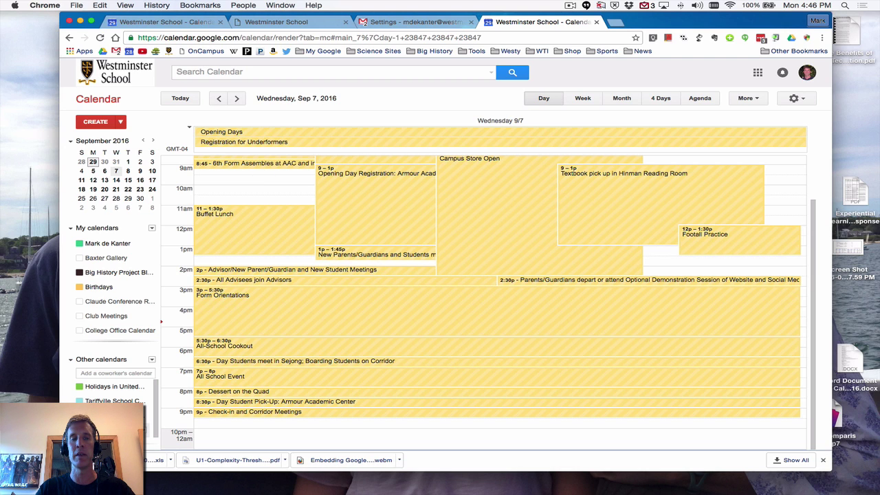
left_click(146, 429)
left_click(146, 430)
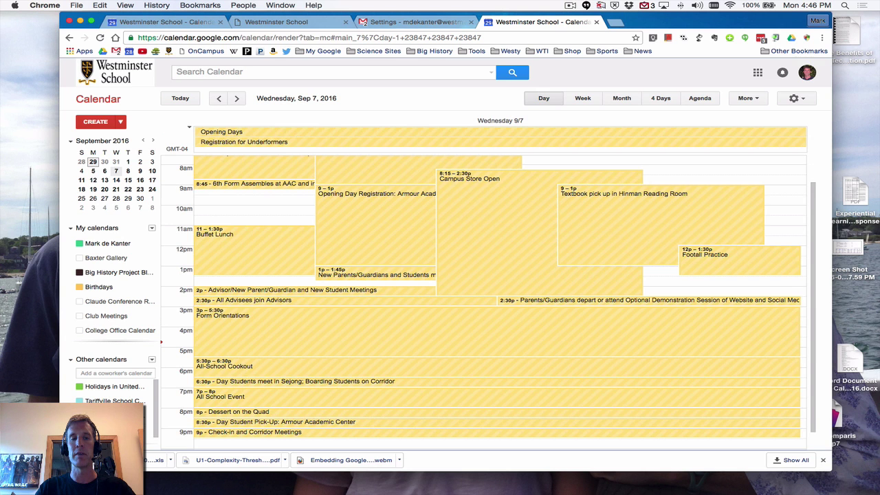
left_click(146, 429)
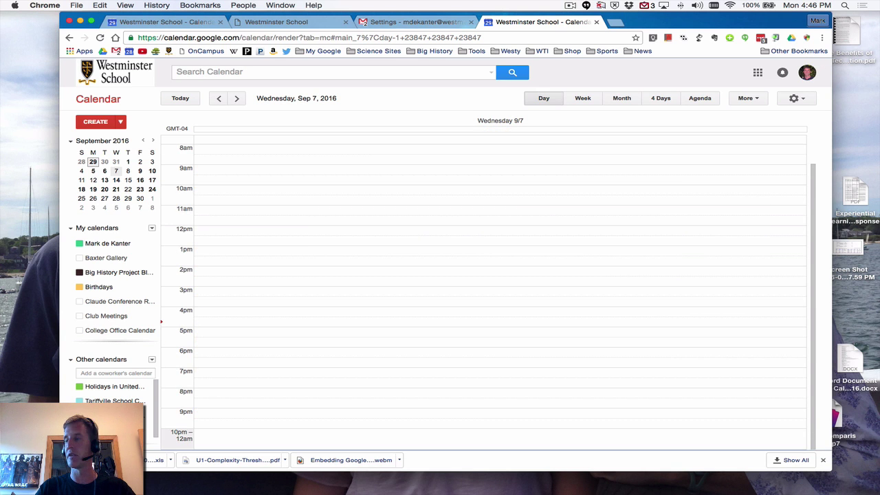
left_click(146, 429)
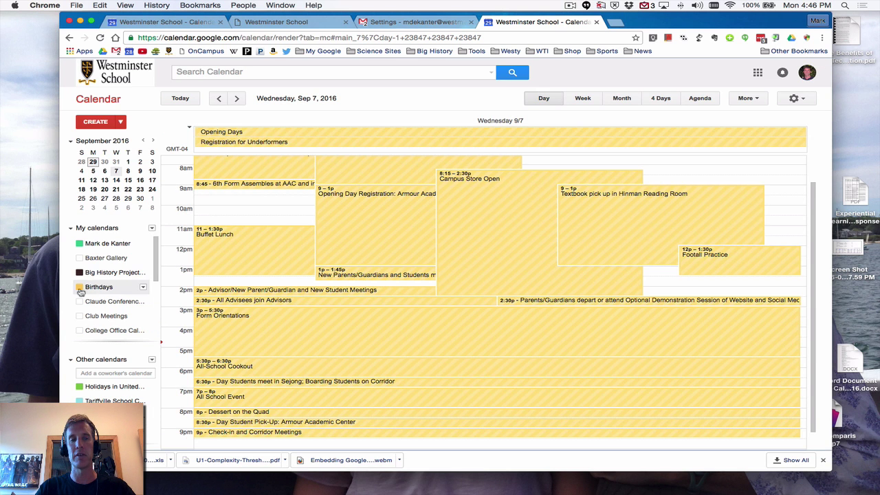
Scroll through the day's events, then return to the full week of Sep 4–10
scroll(83, 313, "down", 5)
scroll(93, 397, "down", 1)
scroll(93, 397, "up", 1)
scroll(110, 310, "up", 5)
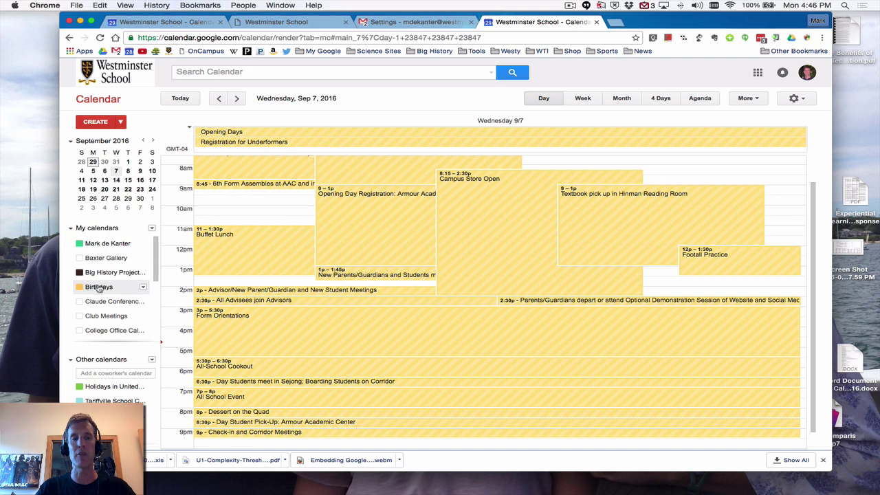
left_click(582, 100)
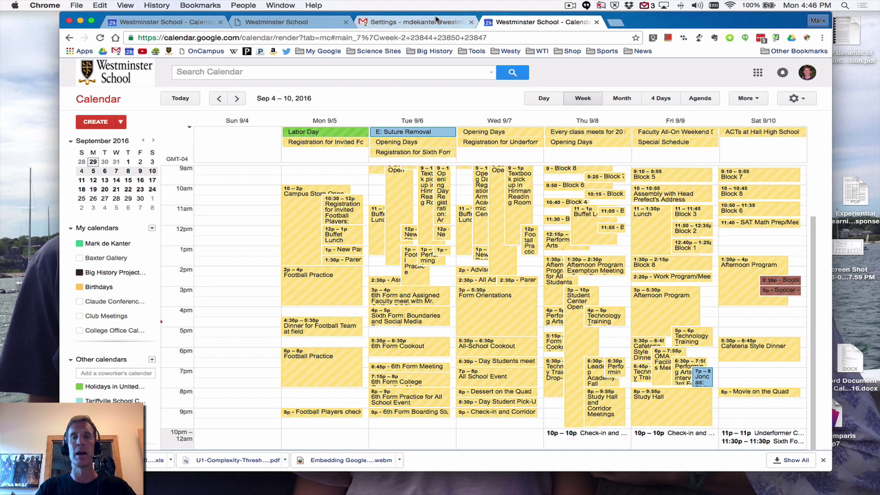
Open Google Drive's My Drive in a new tab from the Google apps grid
left_click(757, 73)
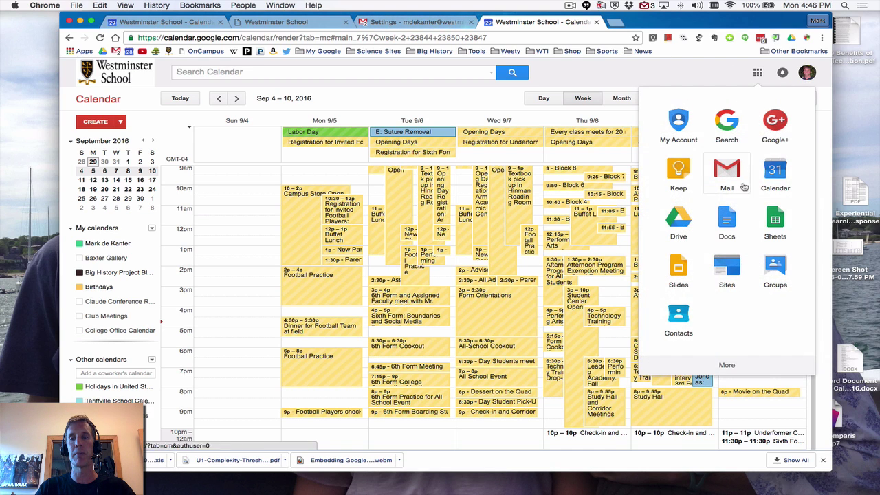
left_click(668, 234)
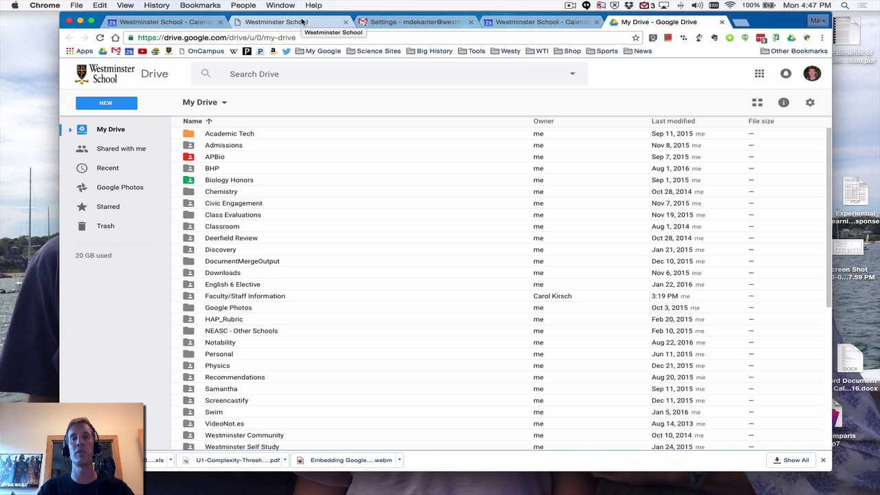
Open the Westminster School homepage from its bookmark, then go to the onCampus login page
left_click(302, 22)
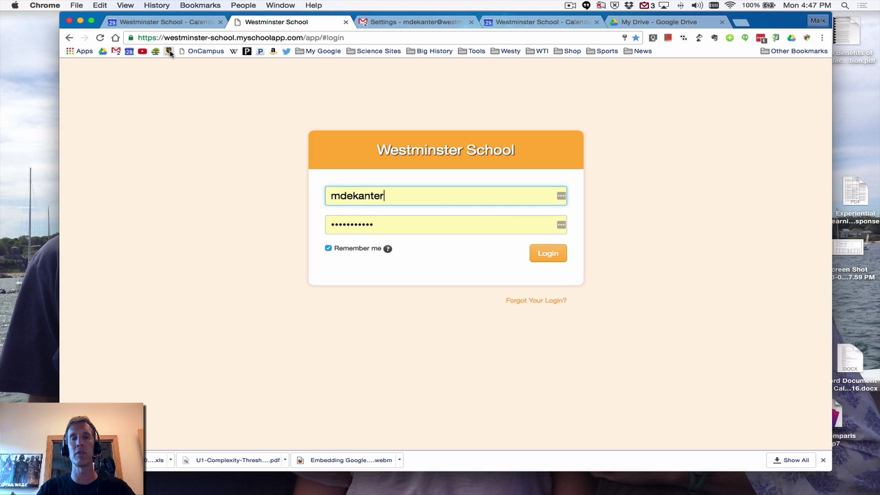
left_click(169, 52)
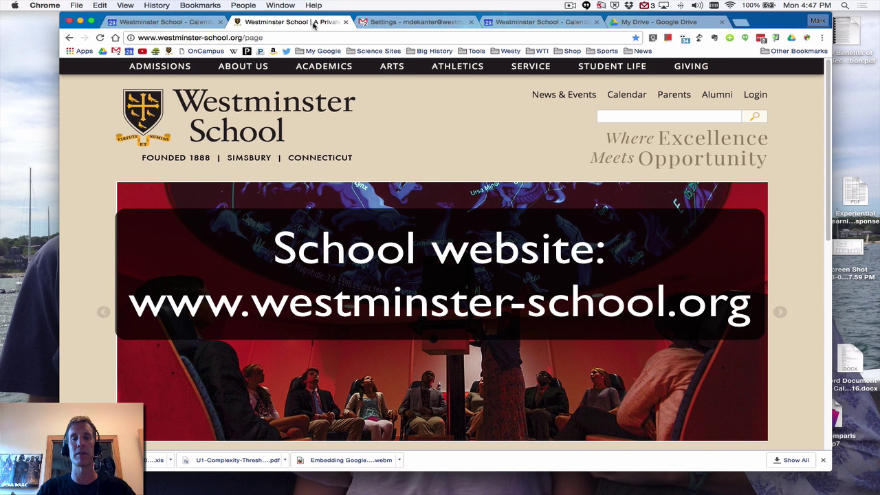
left_click(273, 39)
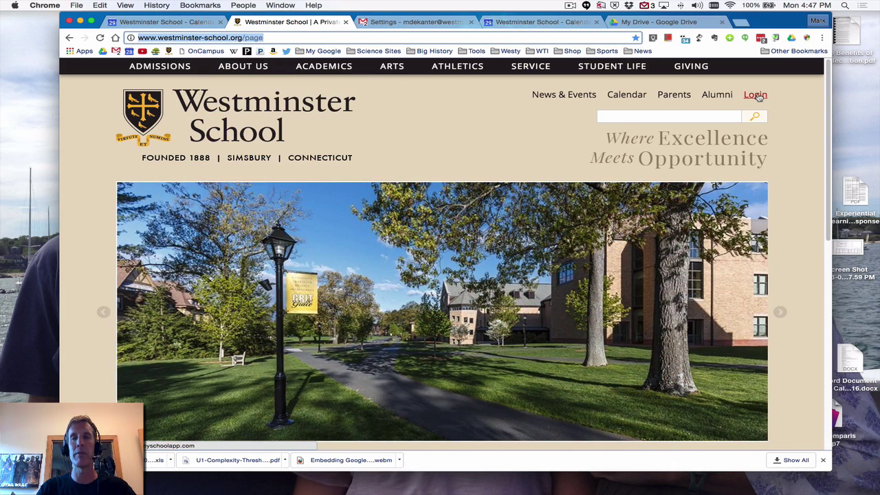
left_click(760, 101)
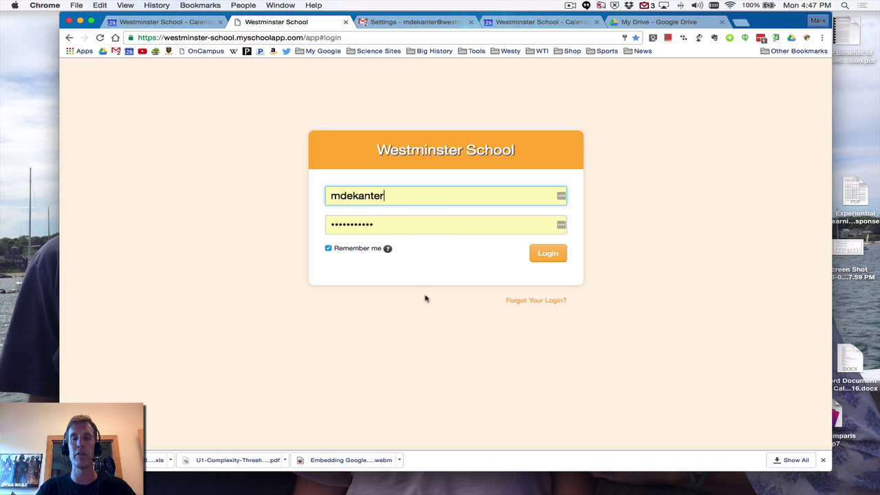
Fill in Login Help with the school e-mail address, ticking Username and Password, then return to login
left_click(528, 304)
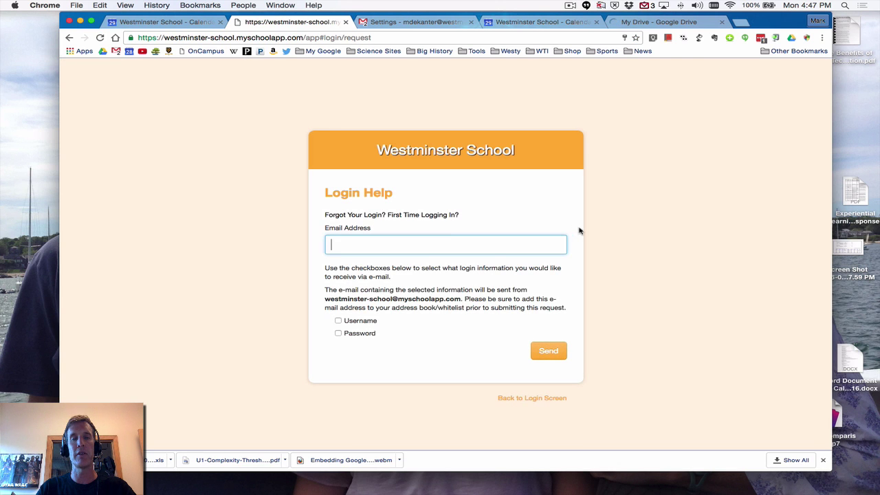
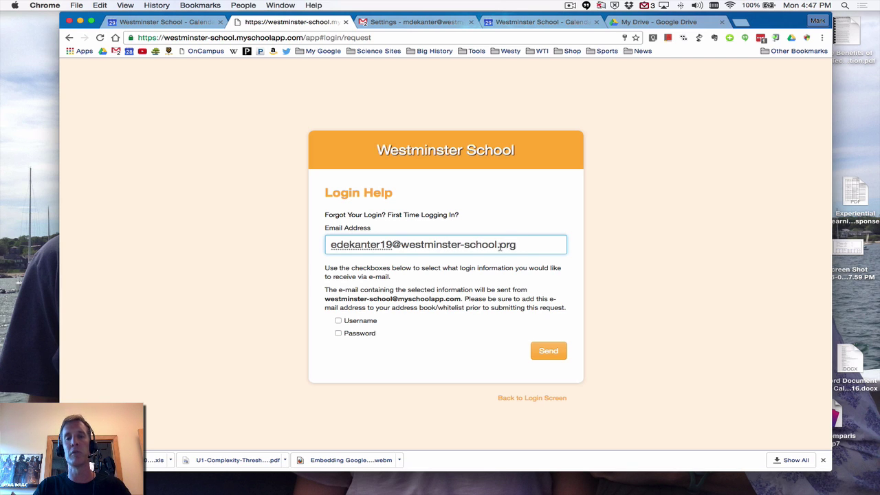
left_click(338, 322)
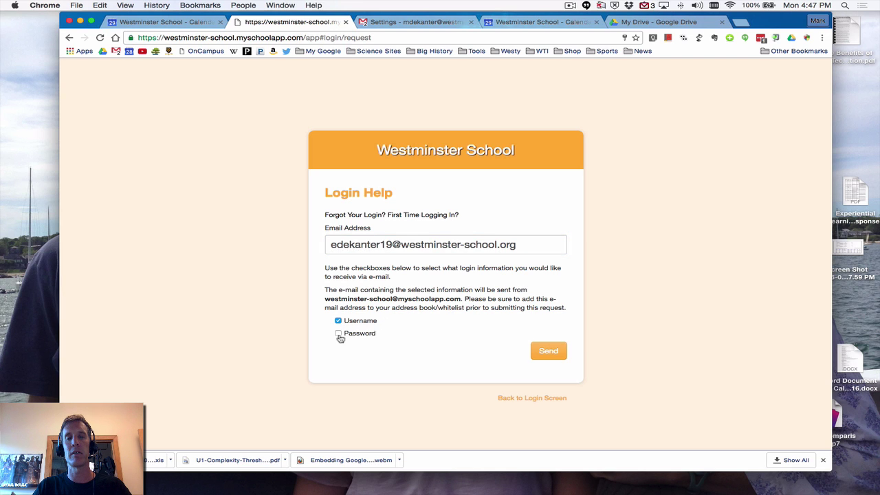
left_click(338, 334)
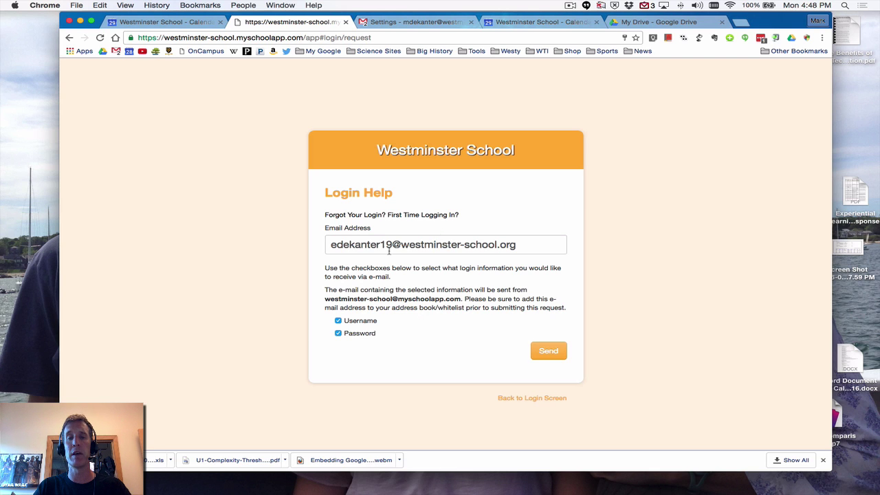
left_click_drag(332, 245, 519, 248)
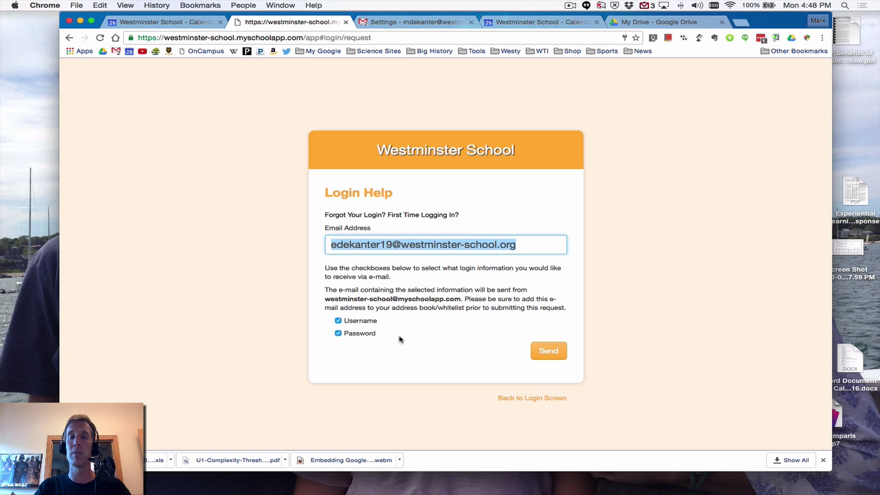
left_click(531, 401)
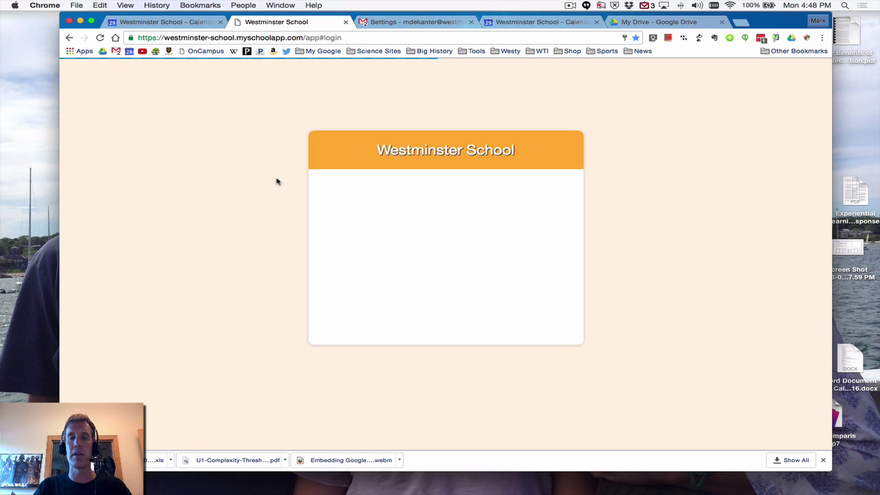
Sign in to onCampus with the saved credentials and open the user's account dropdown
left_click(543, 253)
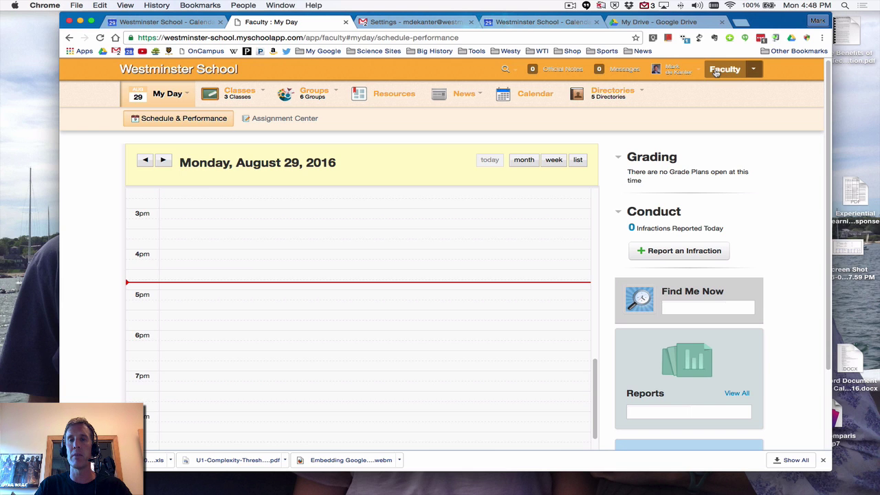
left_click(681, 72)
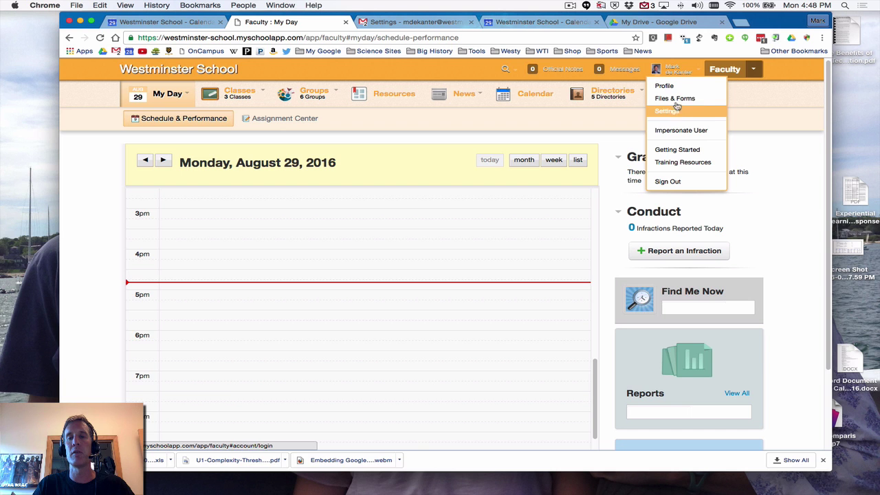
Open your profile contact card and highlight its Digital e-mail details and the Wireless phone entry
left_click(675, 91)
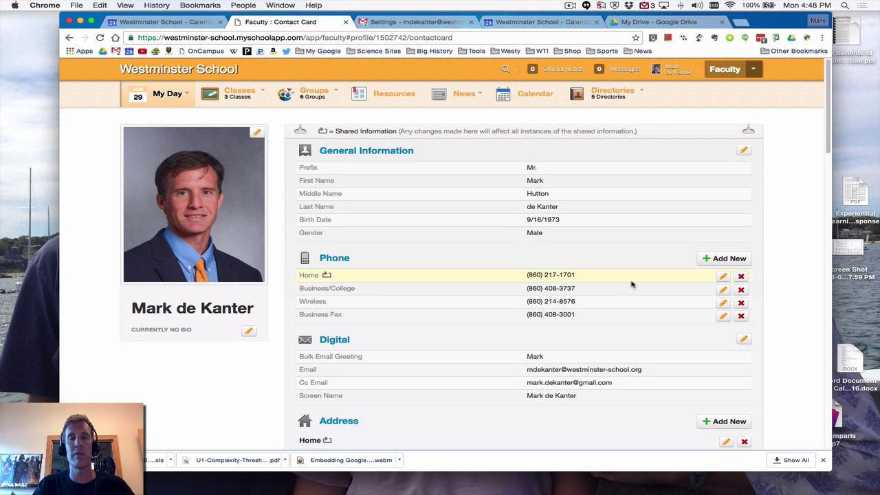
scroll(633, 284, "down", 3)
scroll(633, 284, "down", 1)
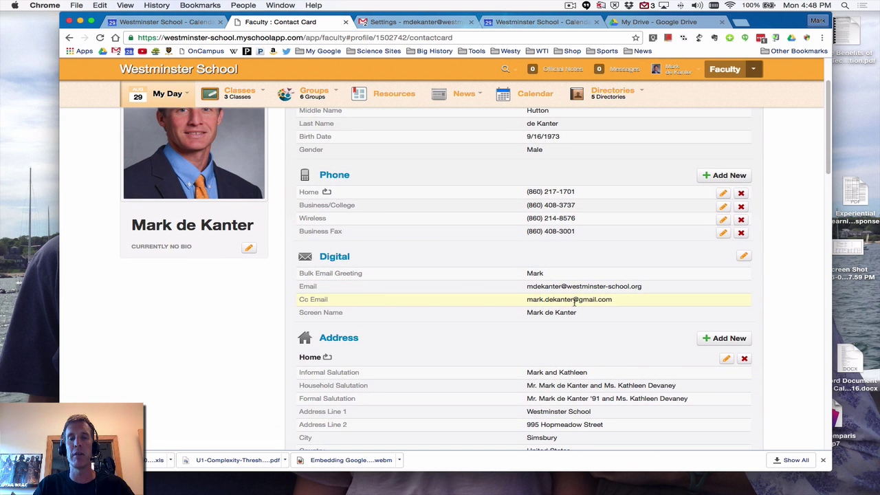
left_click_drag(296, 303, 358, 301)
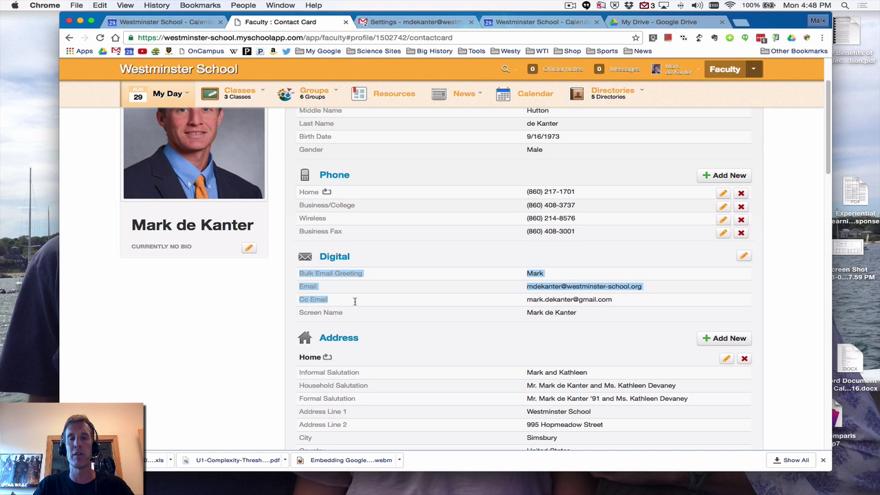
left_click(455, 303)
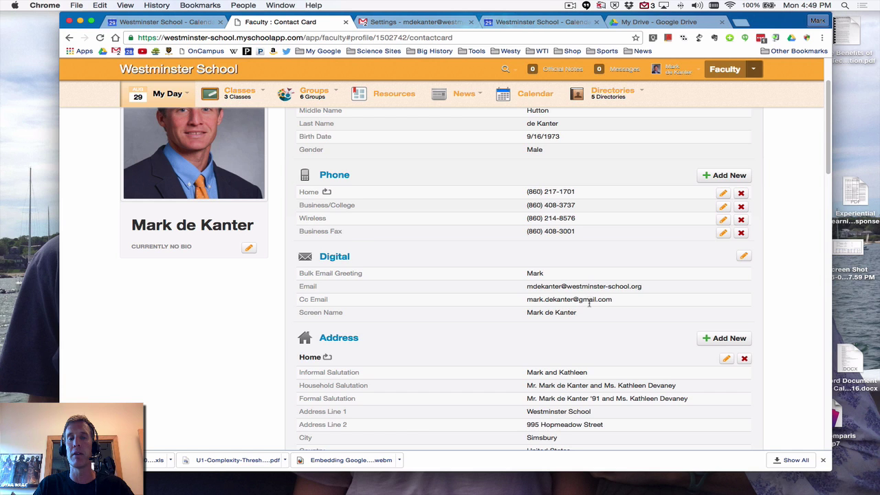
scroll(590, 308, "up", 1)
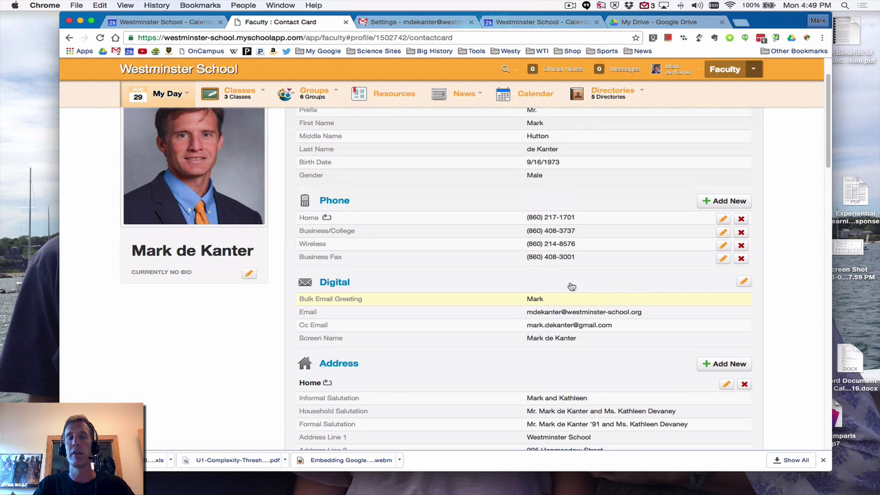
double_click(313, 244)
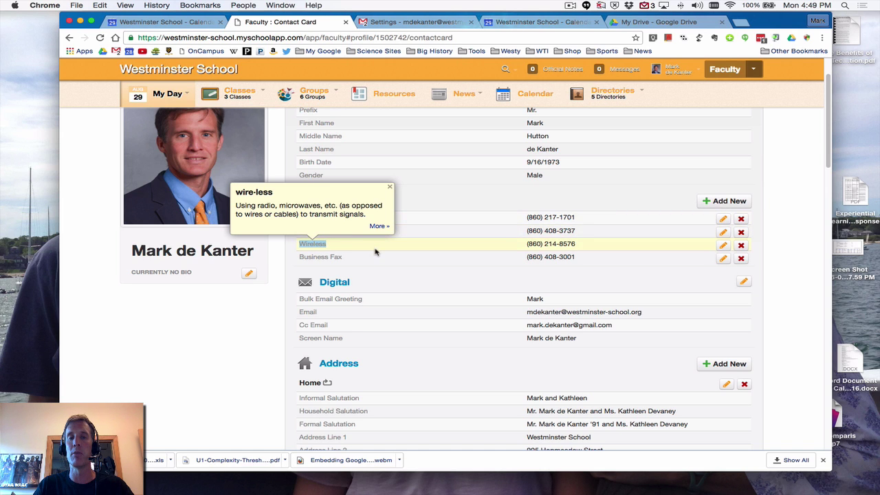
scroll(378, 251, "up", 2)
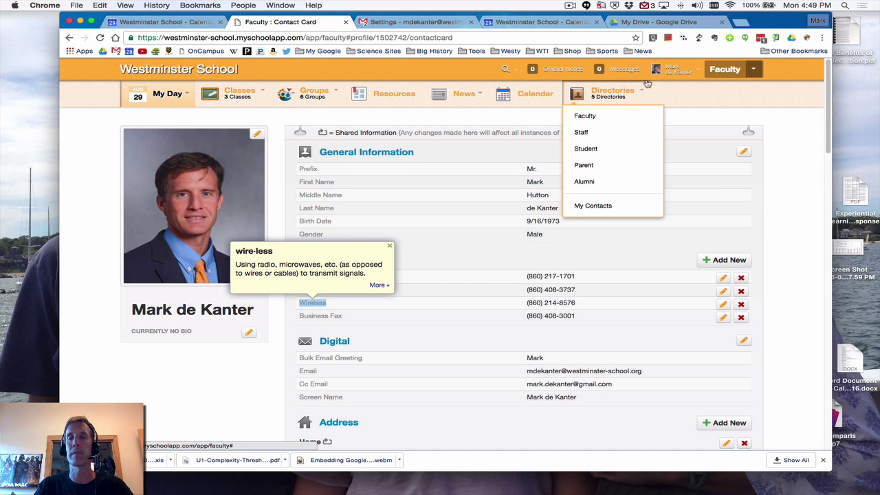
left_click(680, 71)
left_click(677, 112)
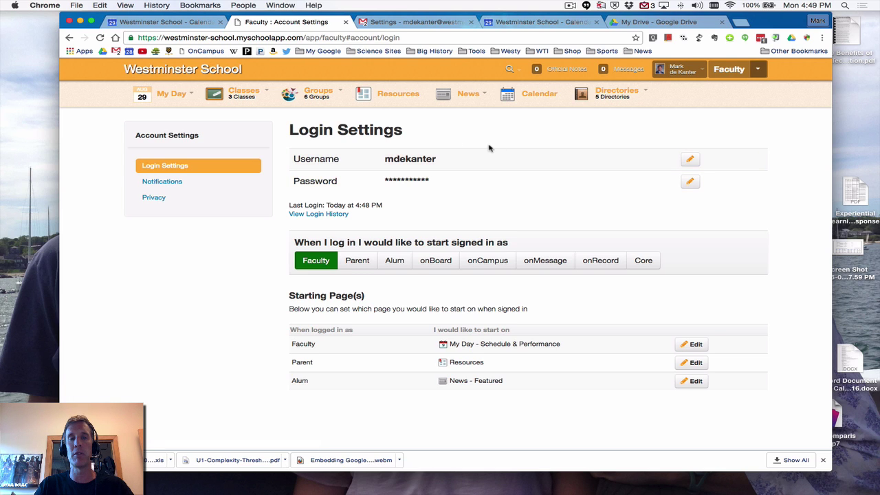
left_click(148, 182)
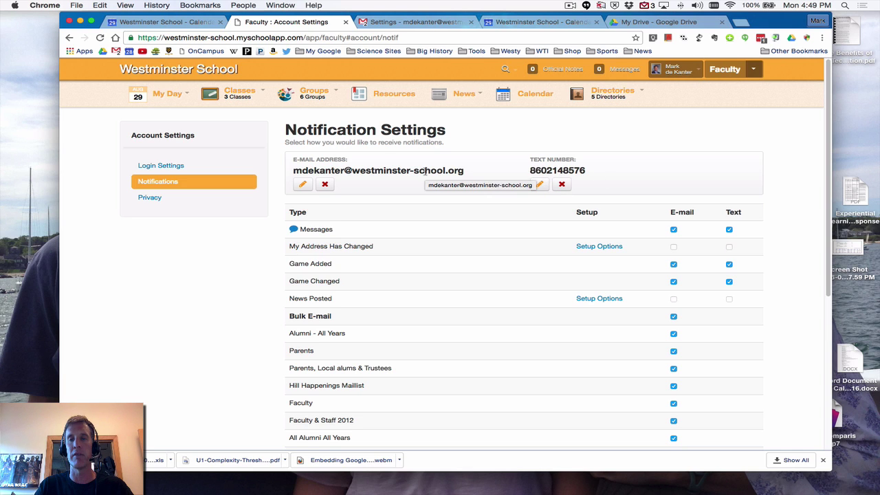
left_click_drag(470, 173, 282, 170)
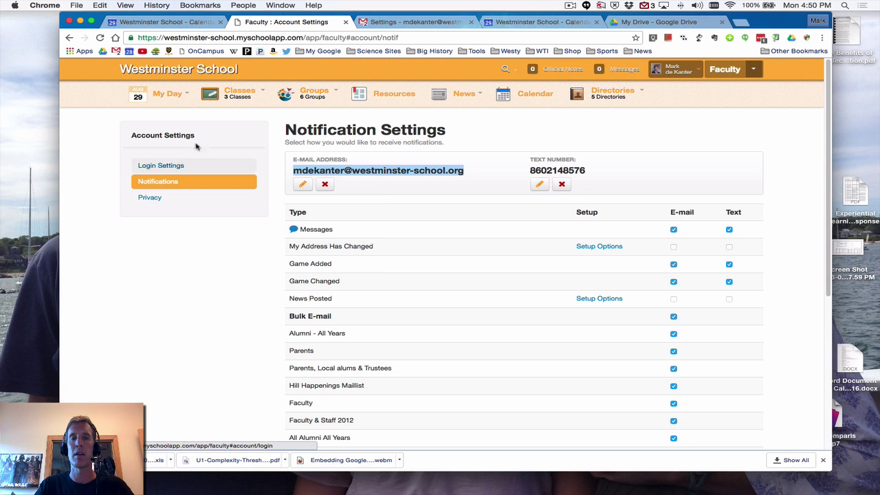
mouse_move(498, 81)
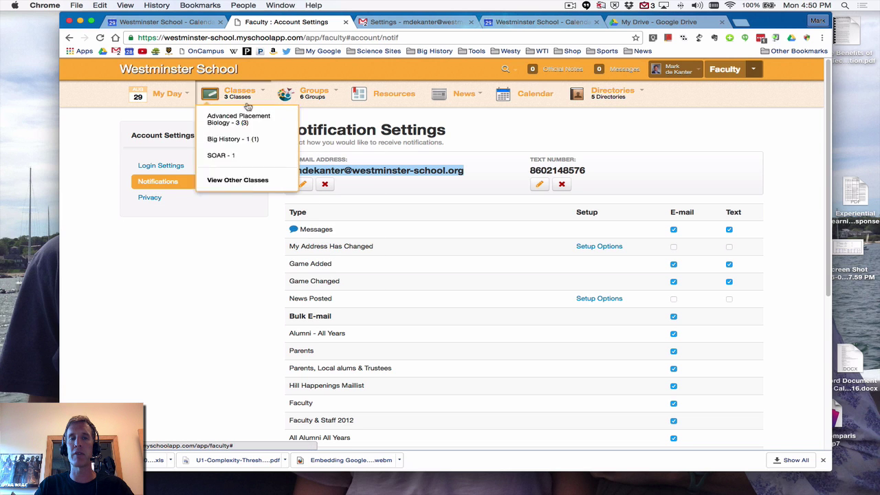
Open the My Day daily schedule
mouse_move(643, 93)
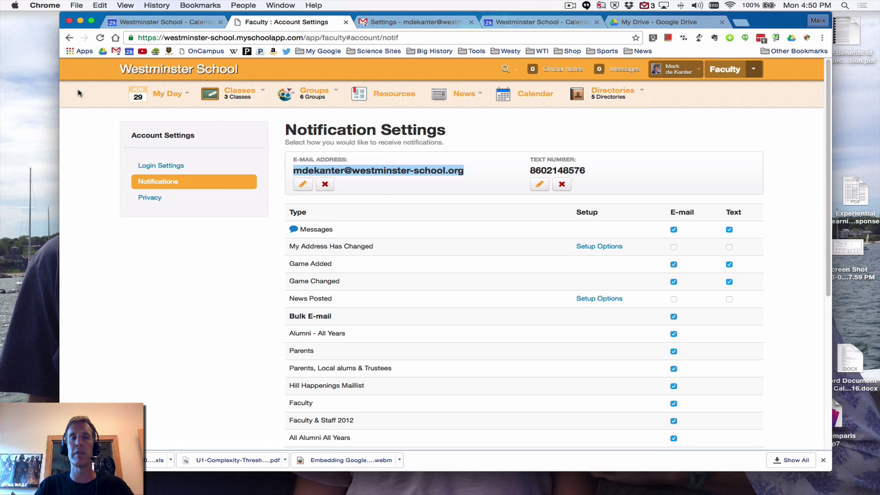
mouse_move(144, 99)
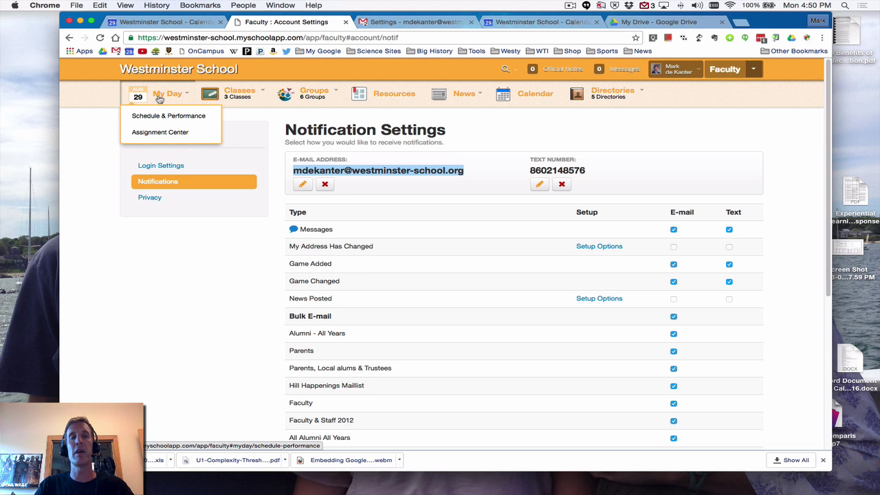
left_click(150, 116)
mouse_move(166, 108)
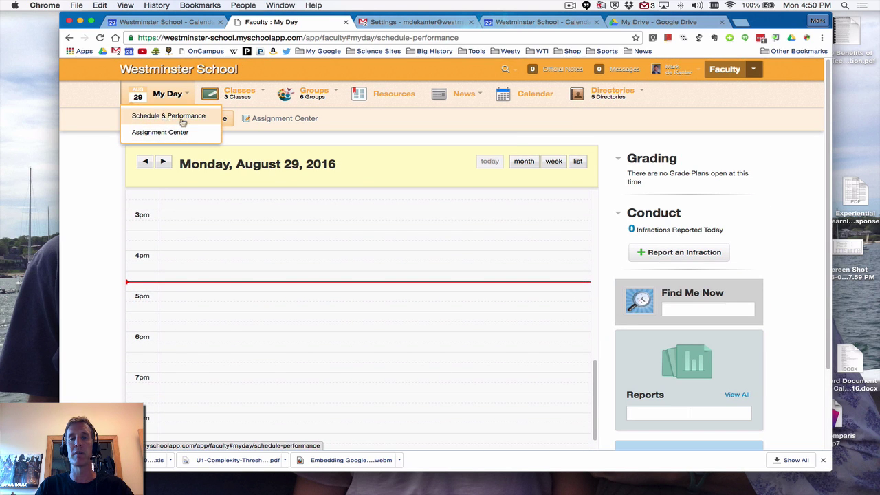
Step the schedule forward day by day from Tuesday, August 30 to Thursday, September 08
left_click(163, 163)
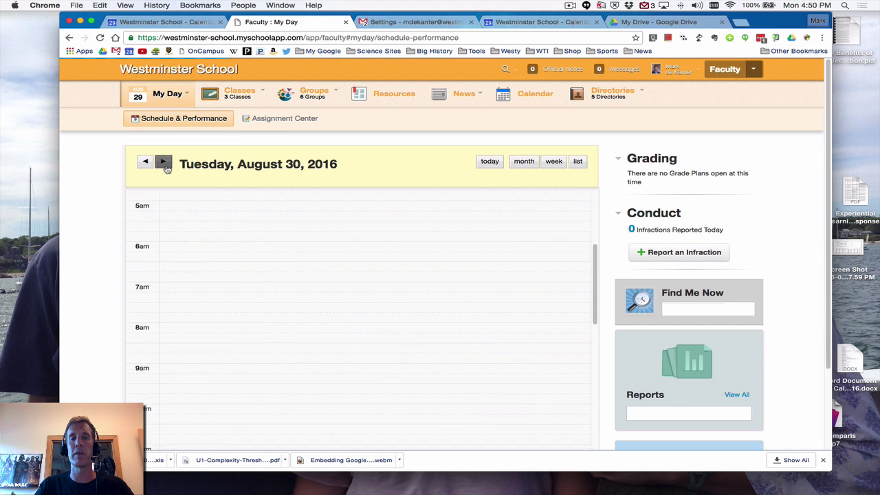
left_click(164, 164)
left_click(165, 164)
left_click(165, 163)
left_click(164, 162)
left_click(164, 163)
left_click(164, 162)
left_click(163, 162)
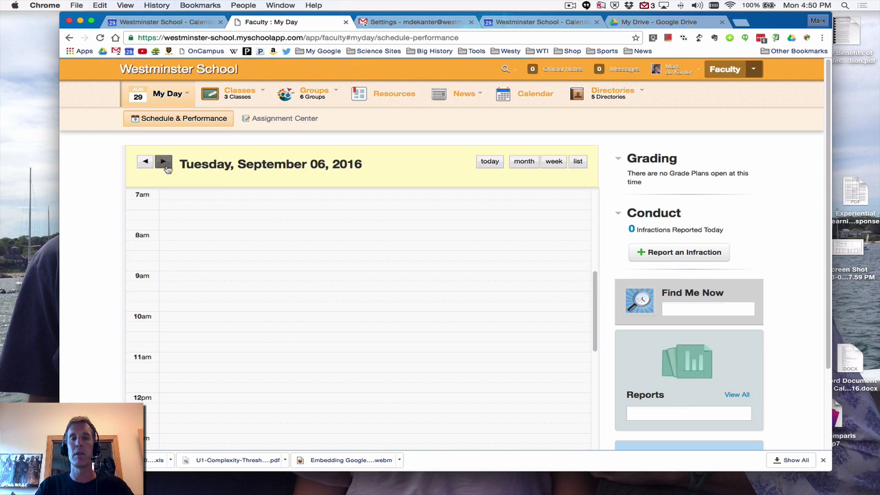
left_click(163, 162)
left_click(164, 162)
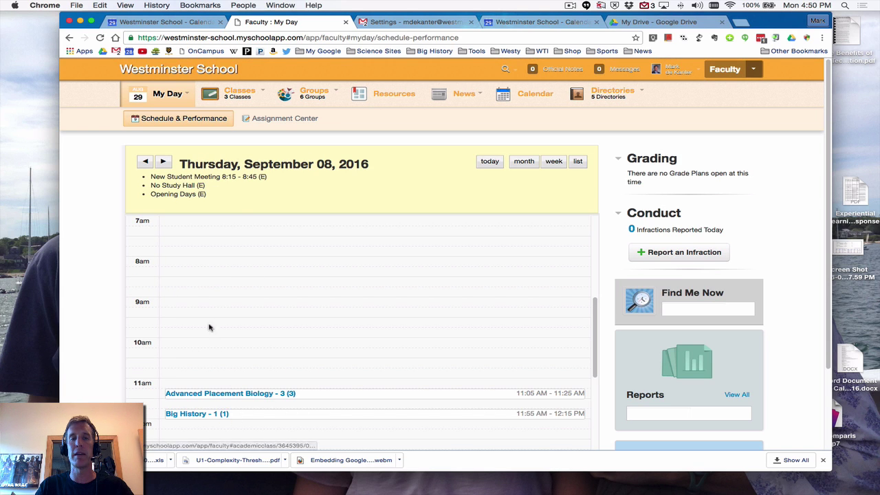
Advance to Friday, September 09, 2016 and review its Biology and Big History classes
scroll(242, 259, "down", 2)
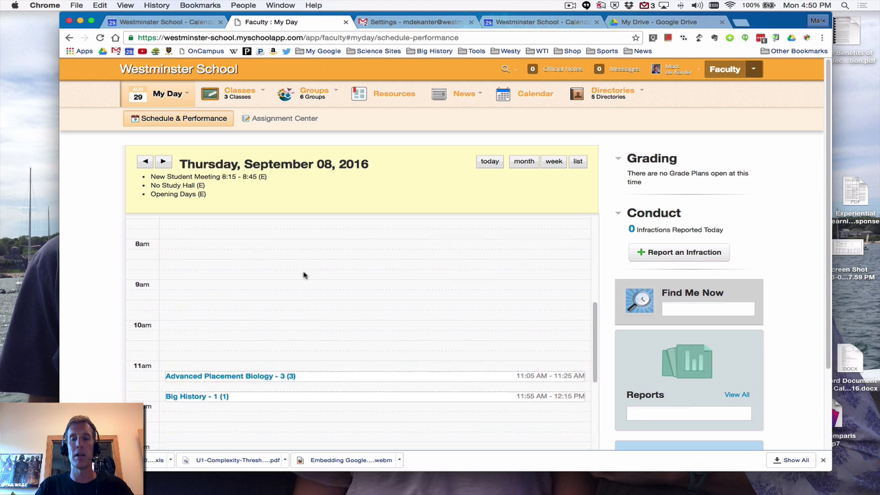
left_click_drag(592, 348, 594, 361)
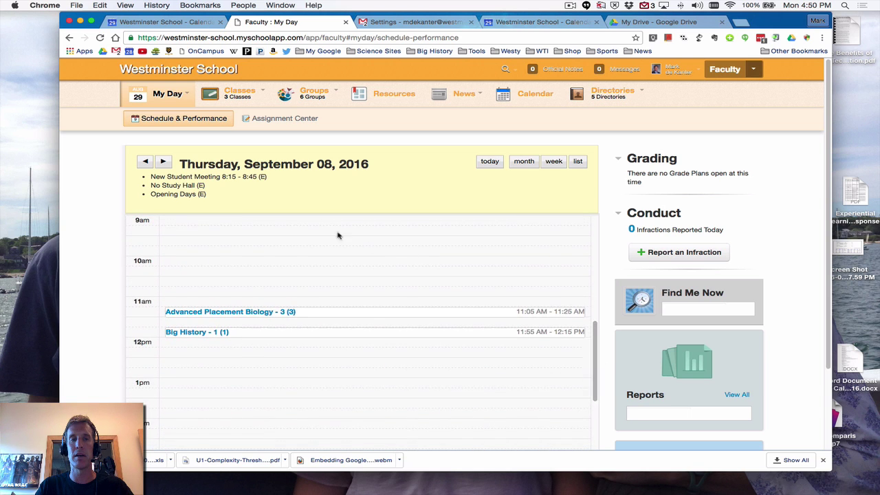
left_click(163, 162)
scroll(287, 285, "down", 5)
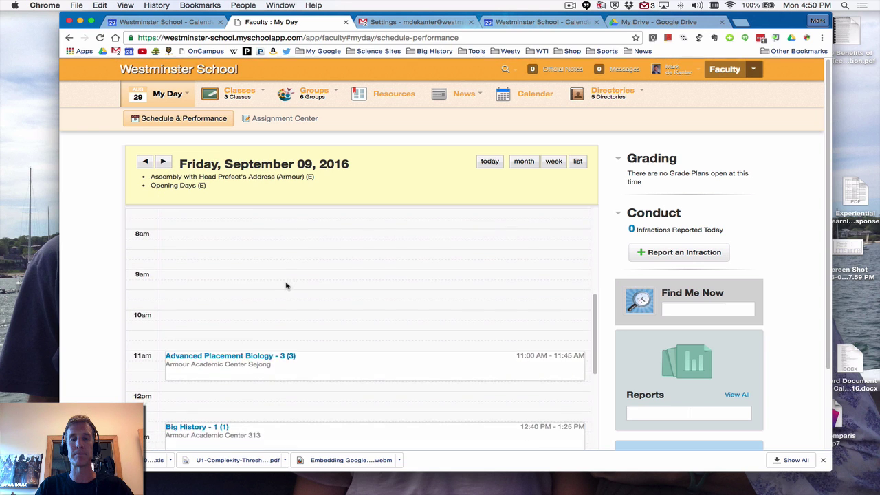
scroll(287, 286, "down", 5)
scroll(285, 287, "up", 4)
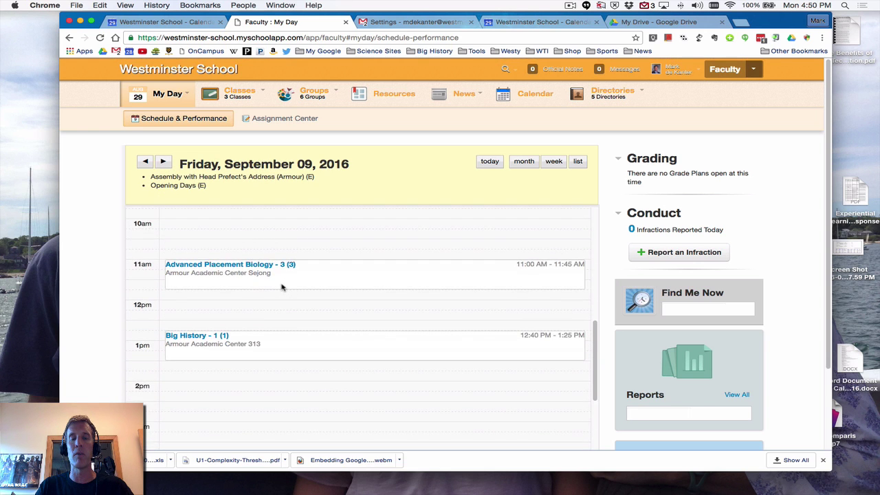
scroll(282, 287, "up", 2)
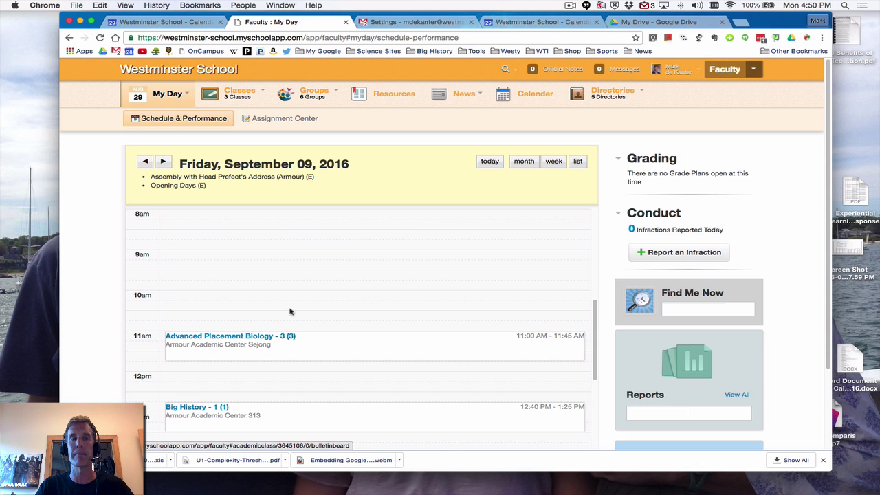
left_click(285, 121)
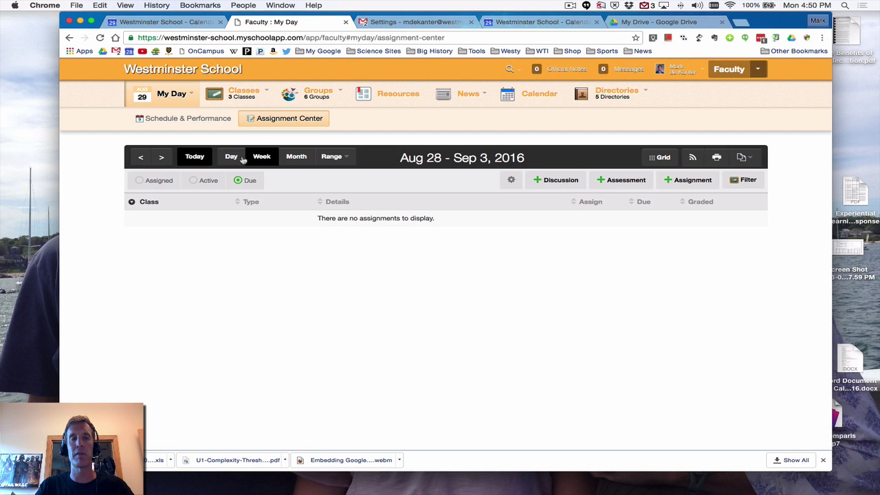
Go to the Sep 4–10 week, switch to Day view and step to Friday, September 09
left_click(164, 157)
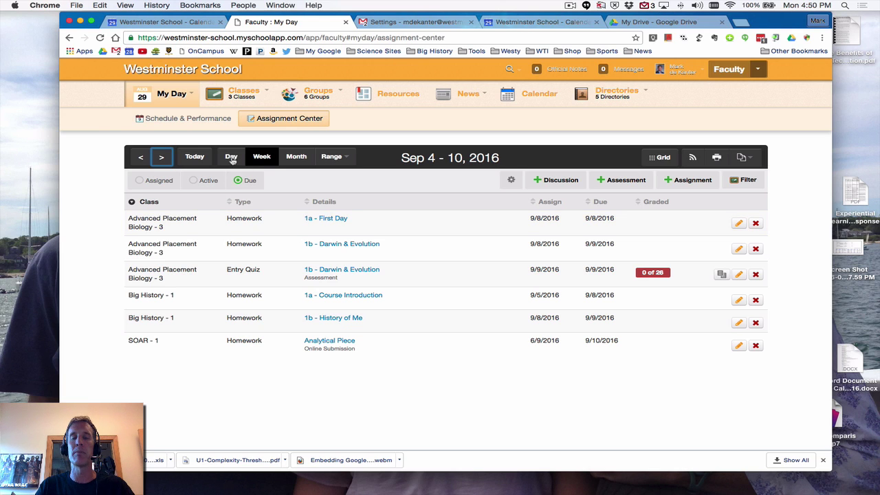
left_click(232, 157)
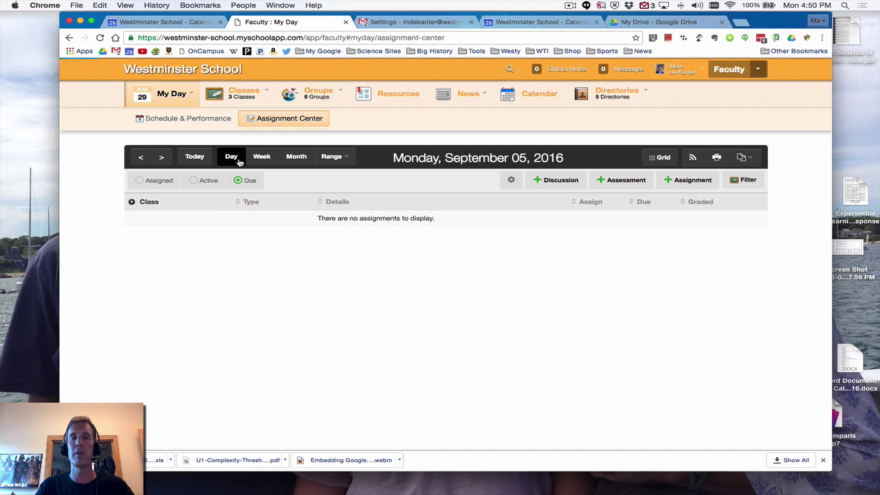
left_click(163, 158)
left_click(164, 157)
left_click(163, 158)
left_click(164, 158)
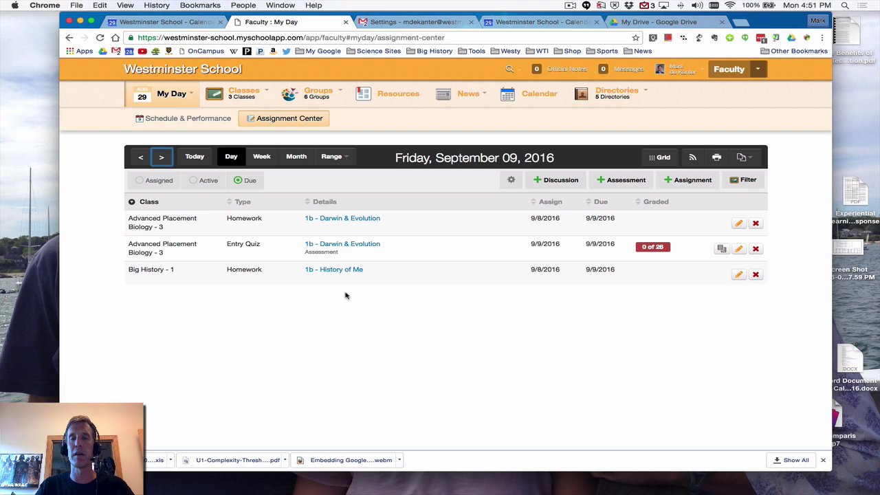
mouse_move(234, 100)
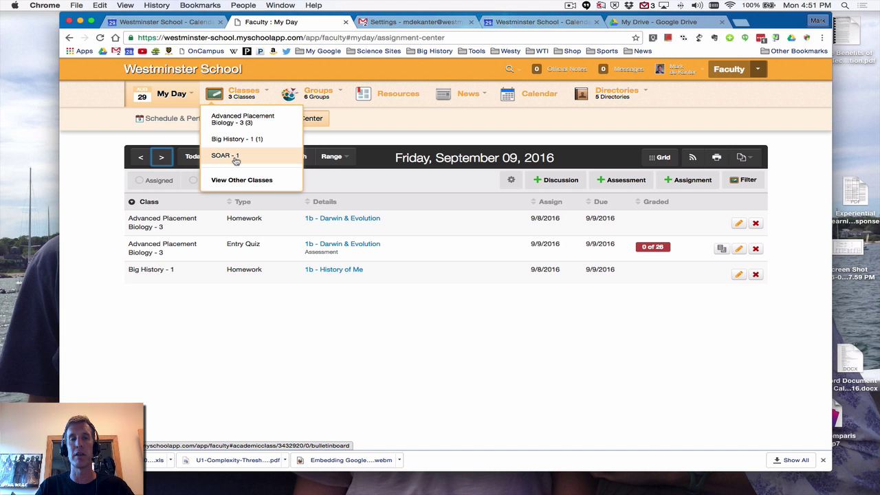
Open the SOAR - 1 class page and show its Topics list
left_click(227, 156)
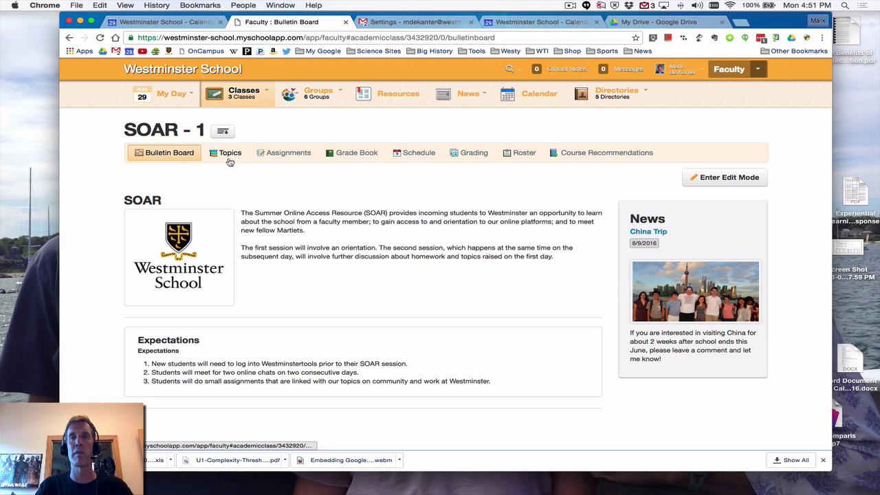
left_click(231, 160)
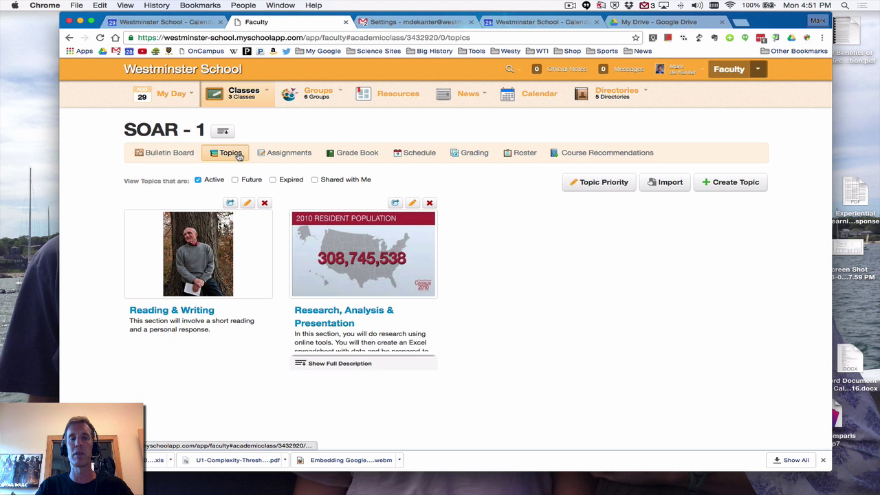
Open Reading & Writing and highlight the Day 1 prompt and the quoted Sanders passage
left_click(173, 311)
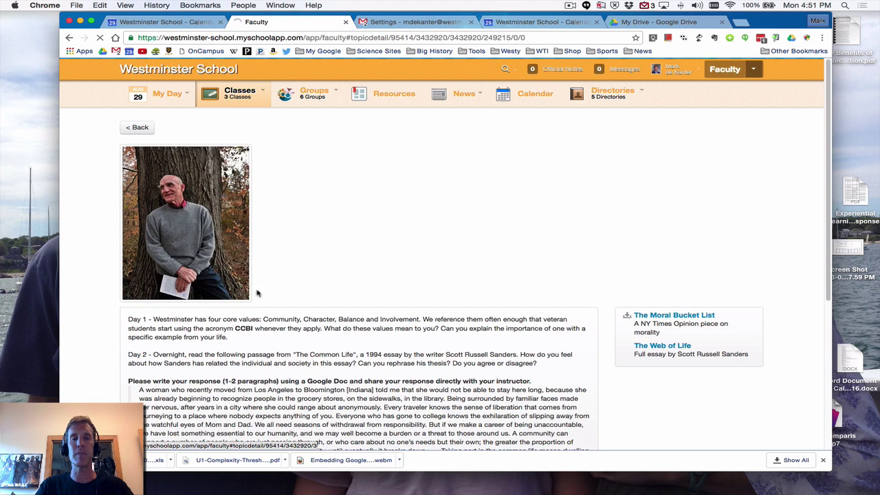
scroll(278, 285, "down", 4)
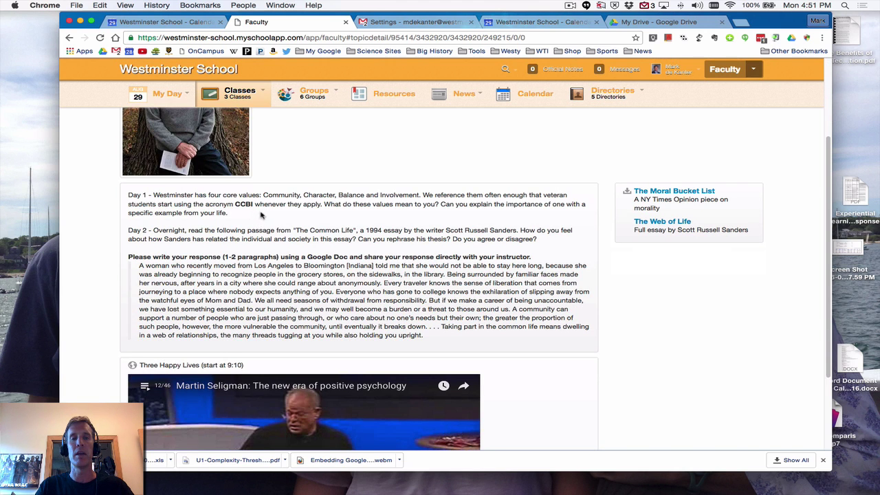
left_click_drag(260, 215, 121, 196)
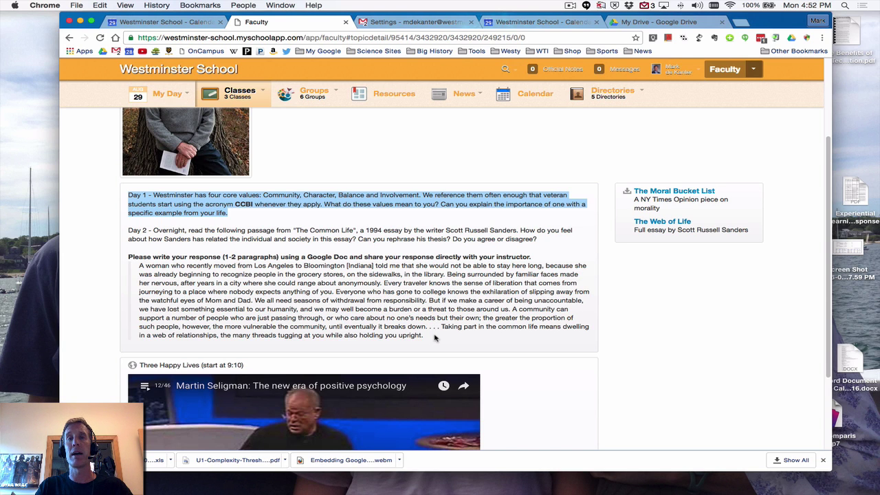
left_click_drag(435, 337, 135, 266)
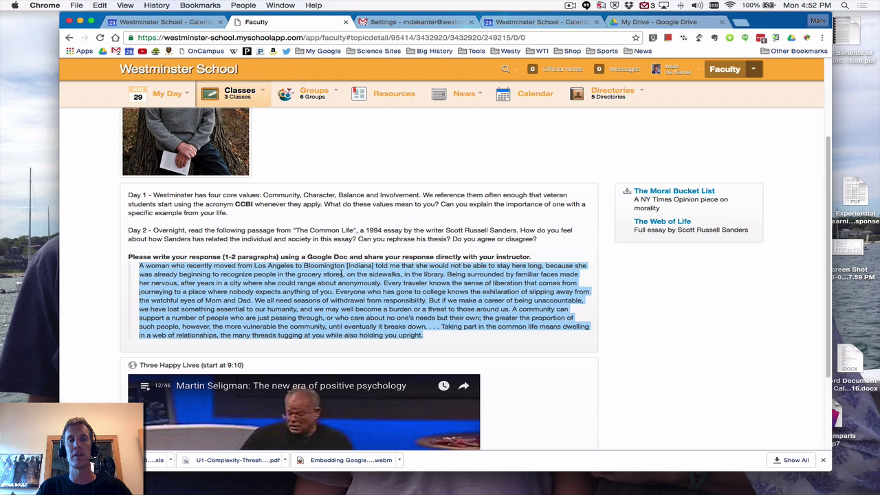
scroll(342, 274, "up", 5)
mouse_move(319, 102)
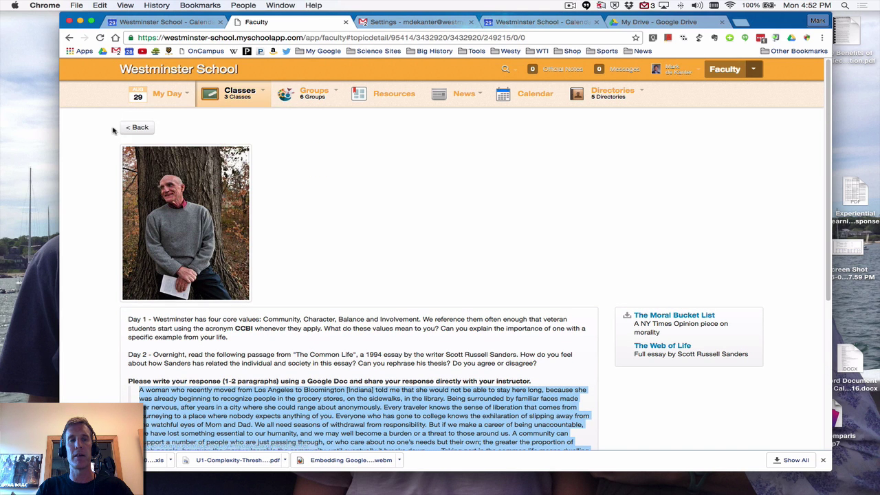
Go back to the topics, open Research, Analysis & Presentation and its CT Statistics Student Sample sheet
left_click(136, 128)
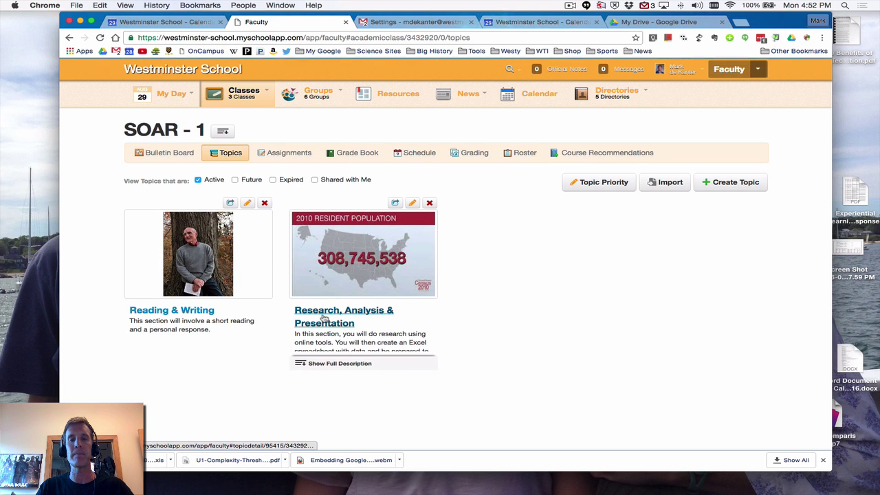
left_click(369, 312)
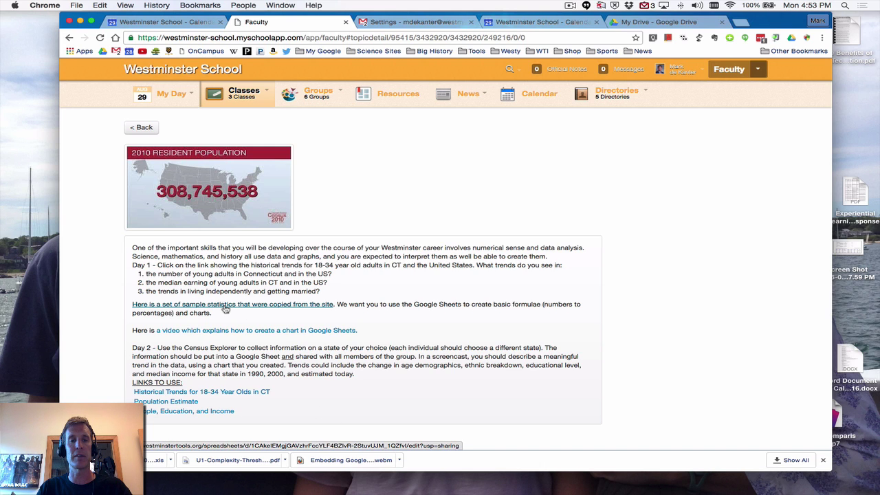
left_click(225, 309)
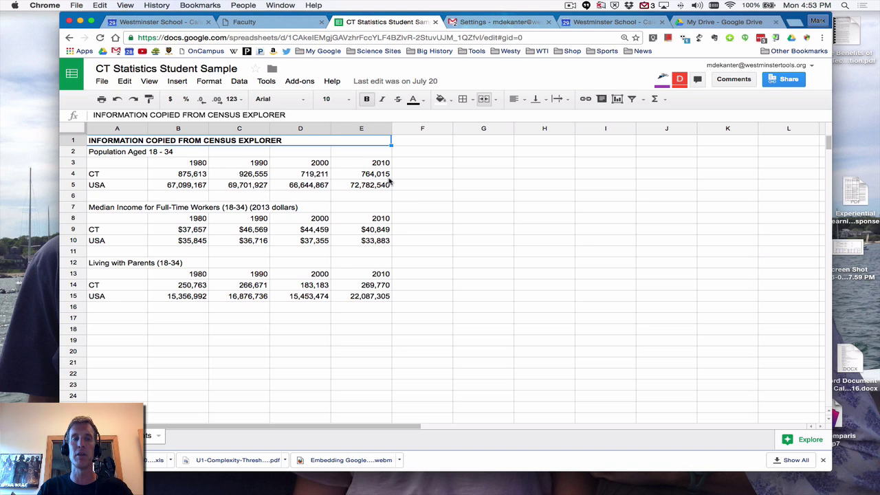
Select rows 4, 5, 9, 10, 14 and 15 to see CT and USA sums, then return to My Drive
left_click(73, 174)
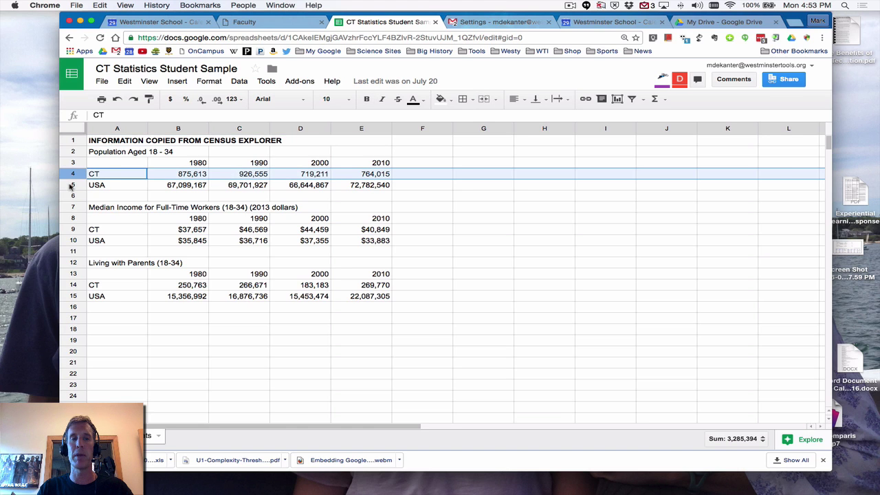
left_click(71, 186)
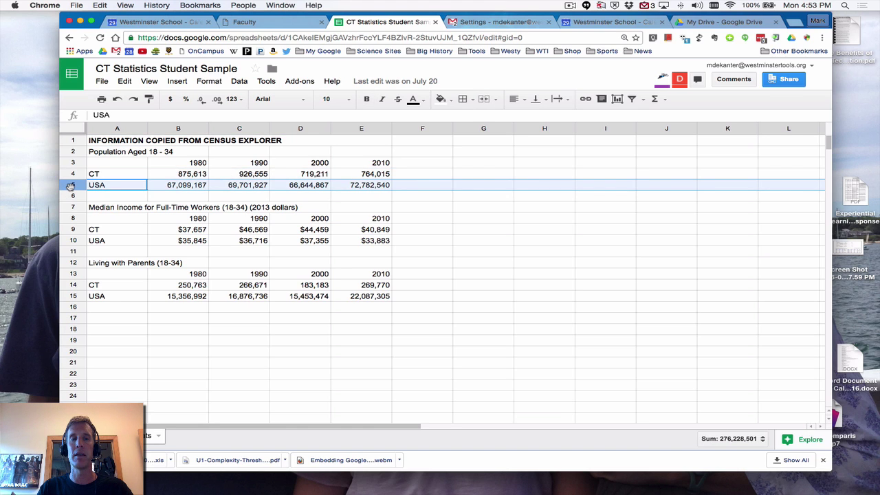
left_click(72, 230)
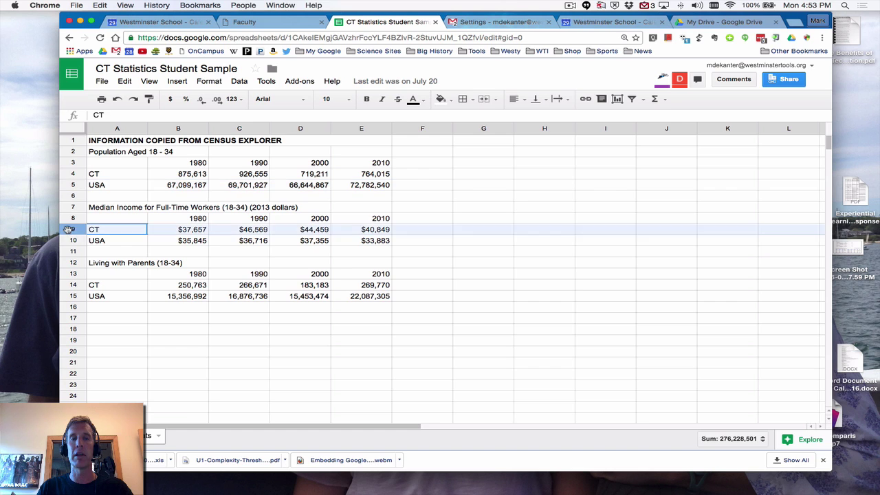
left_click(72, 241)
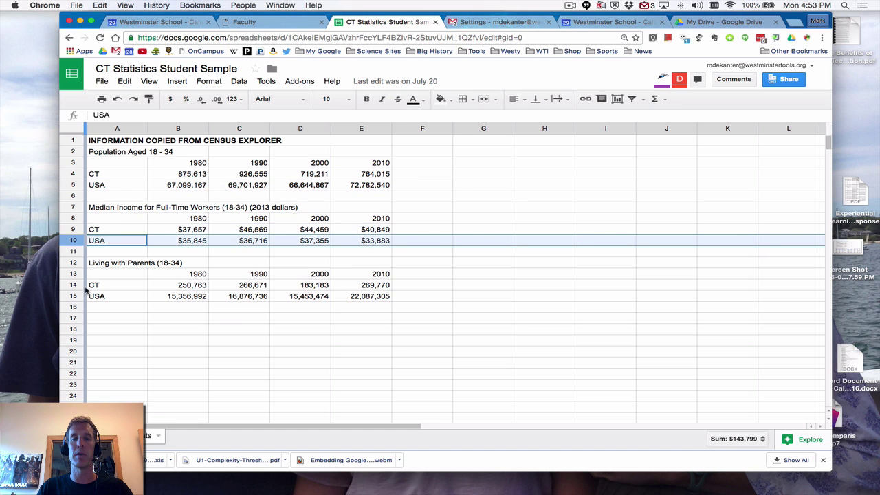
left_click(74, 285)
left_click(75, 296)
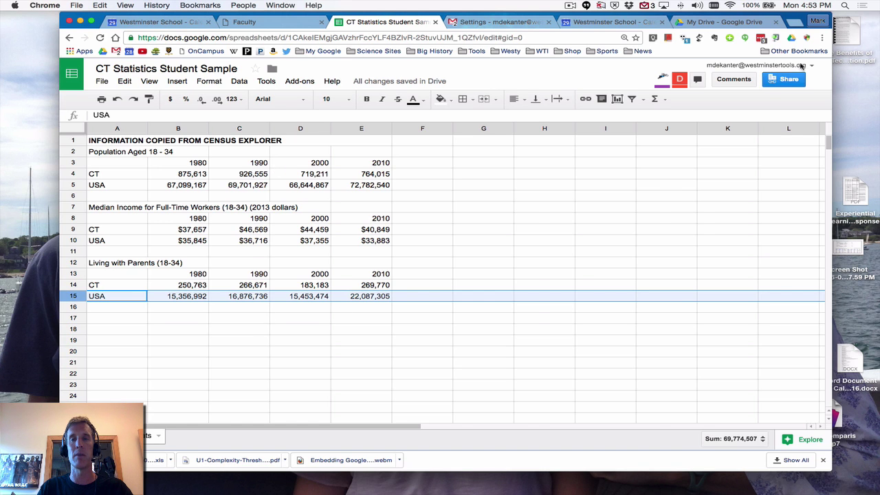
left_click(745, 25)
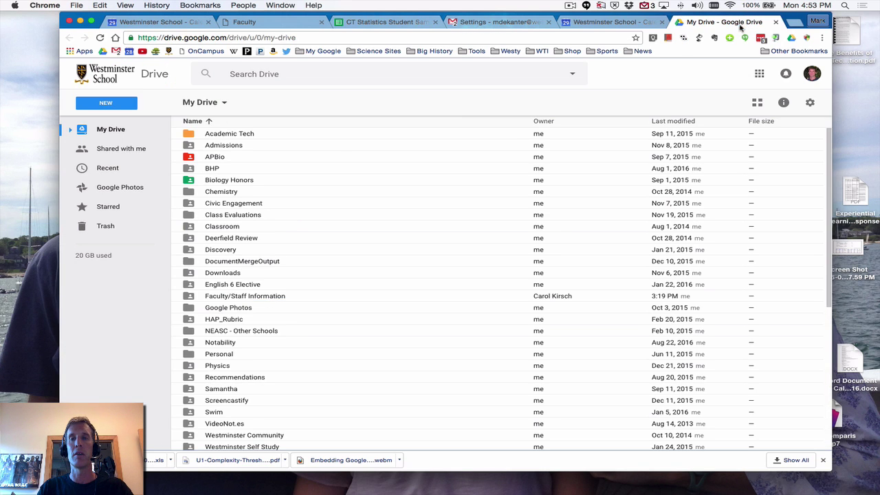
Search Drive for 'ct' and open the CT Statistics spreadsheet from the suggestions
left_click(274, 73)
type("ct")
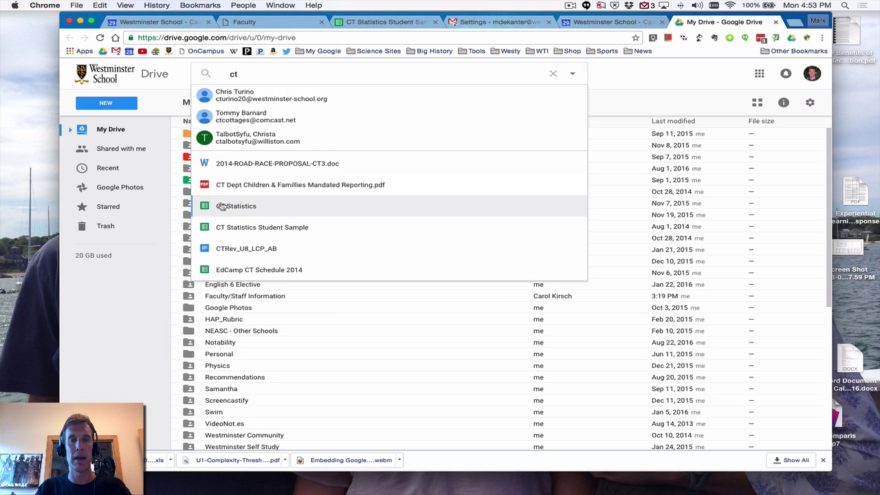
left_click(220, 207)
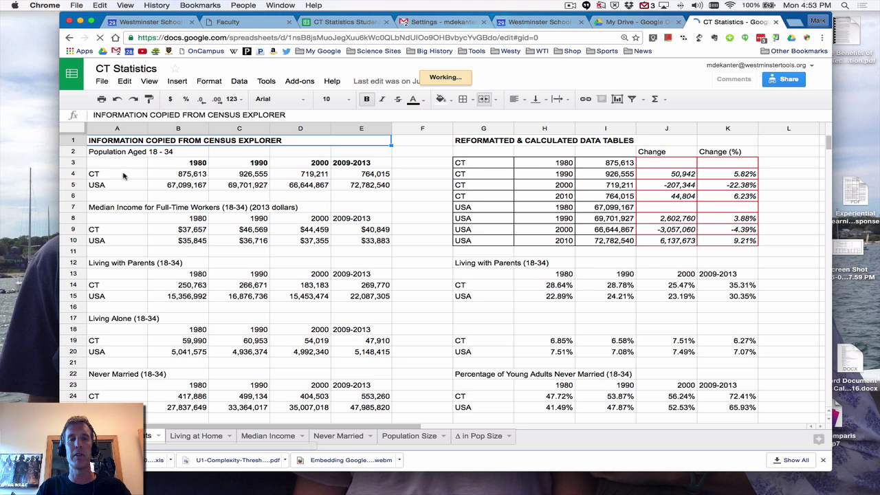
left_click(730, 175)
left_click(733, 201, "shift")
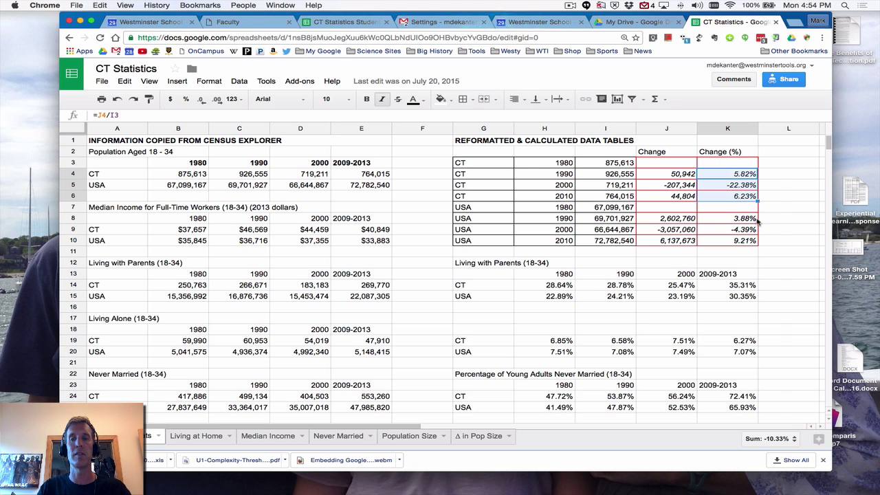
left_click_drag(749, 218, 748, 246)
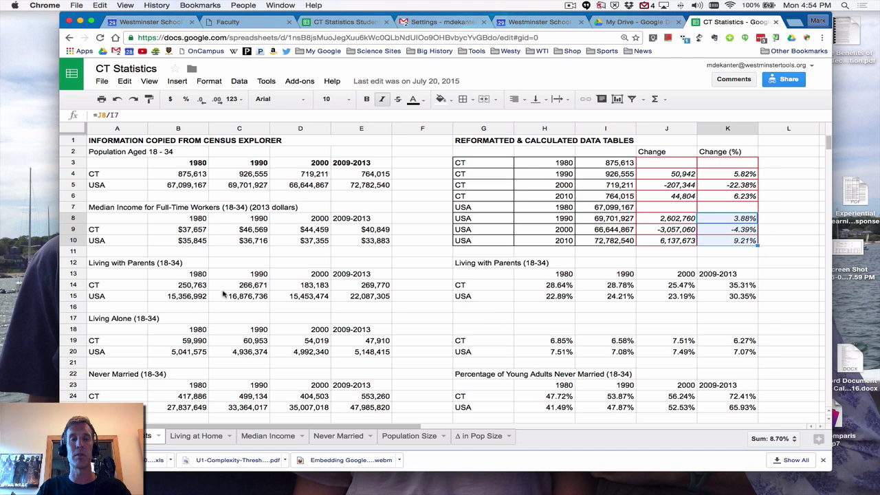
left_click_drag(204, 289, 385, 287)
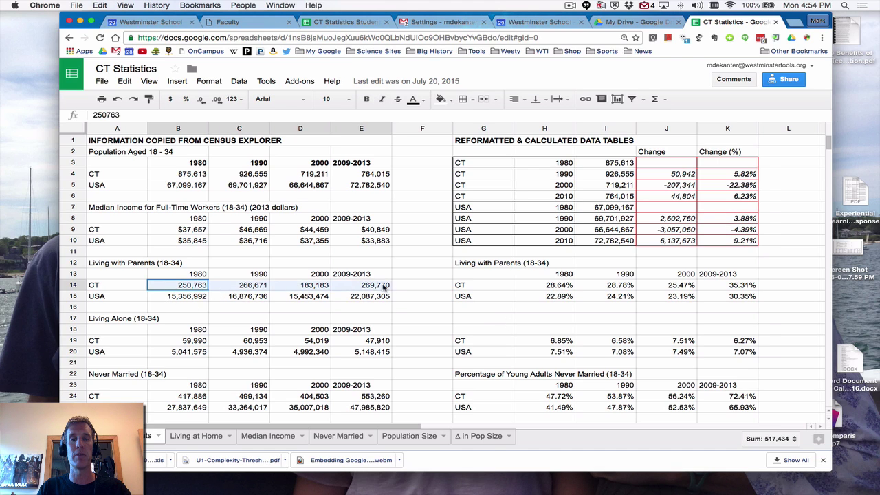
left_click(566, 290)
left_click_drag(631, 289, 746, 294)
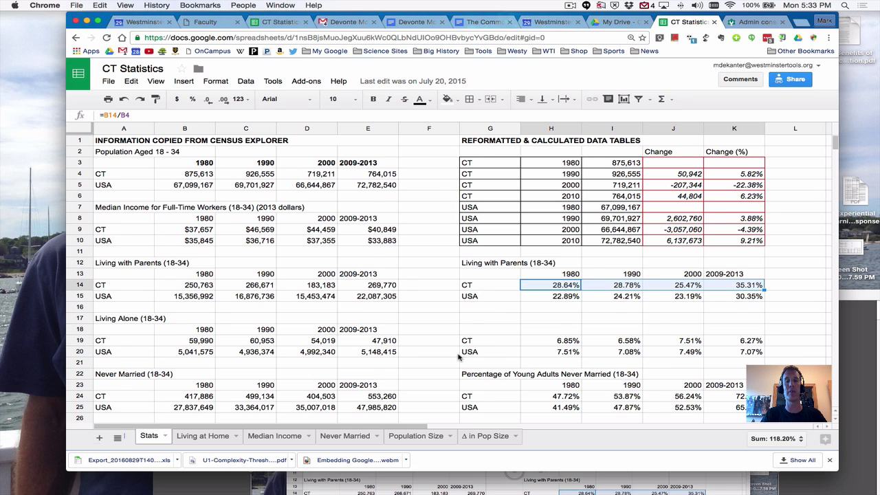
scroll(460, 357, "down", 3)
scroll(460, 356, "up", 2)
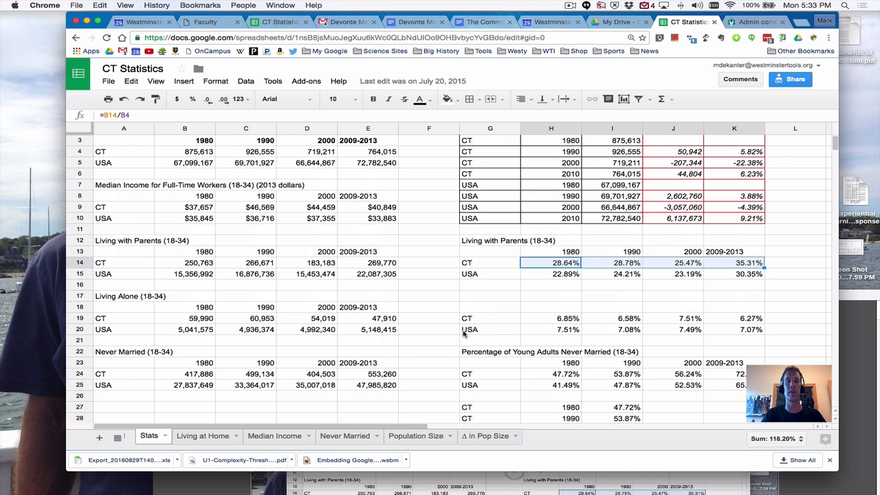
Inspect the Living at Home chart's bars, then switch to the Median Income chart
left_click(218, 438)
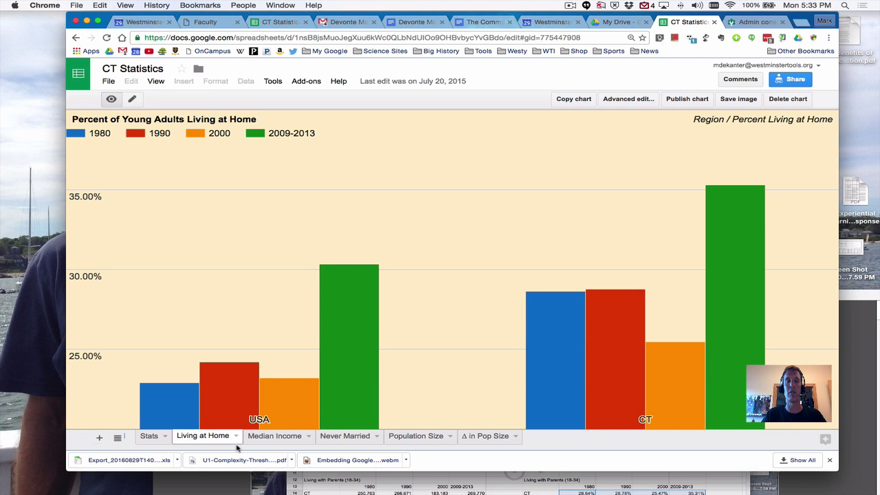
mouse_move(171, 420)
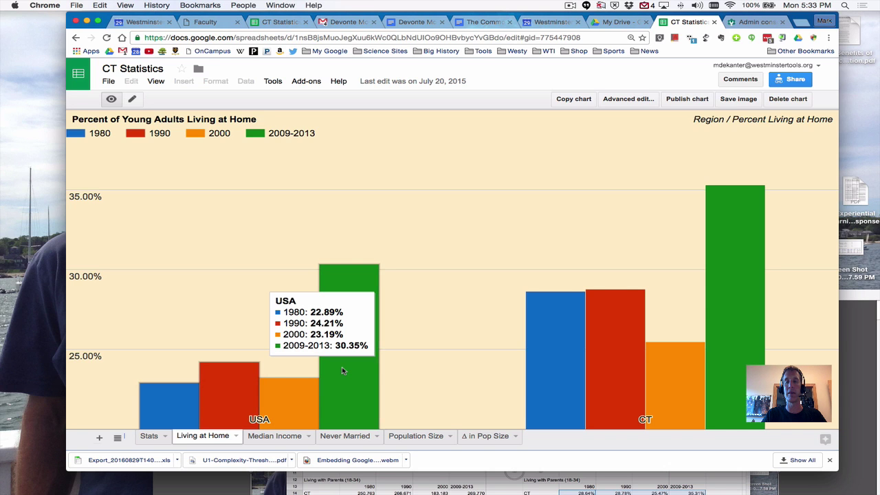
mouse_move(592, 353)
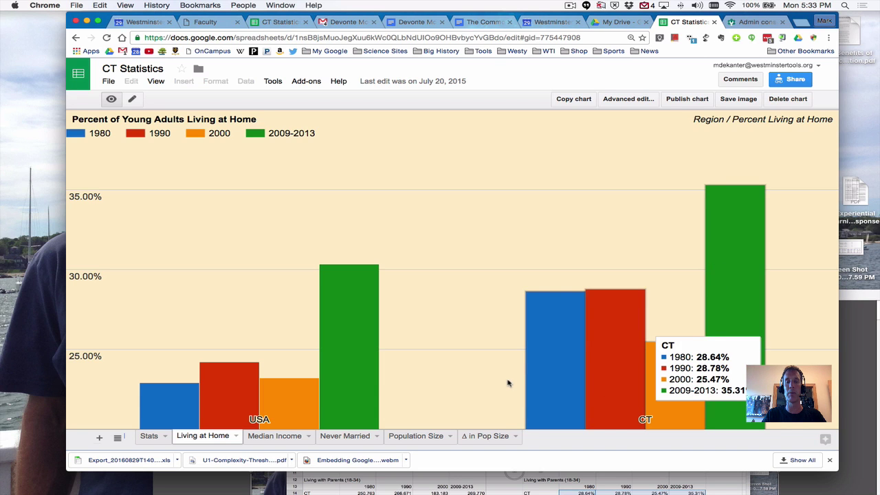
left_click(275, 438)
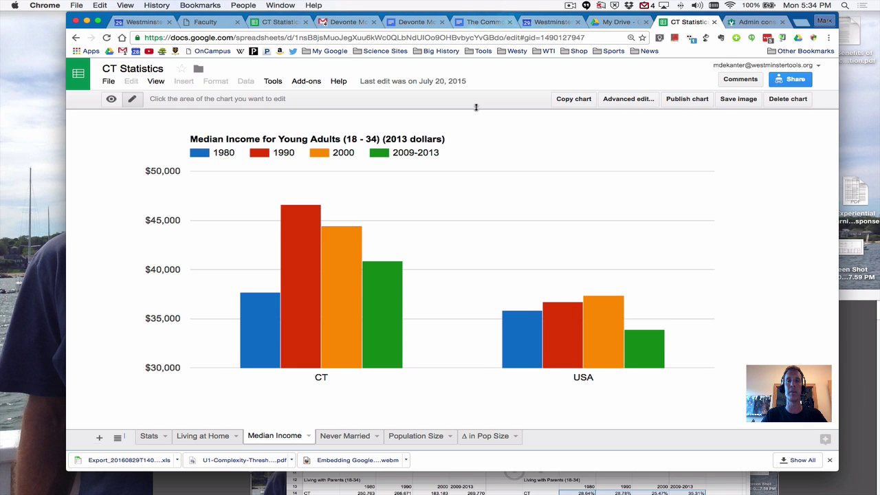
Return to the Faculty tab, go back to the SOAR - 1 topics and open Research, Analysis & Presentation
left_click(216, 25)
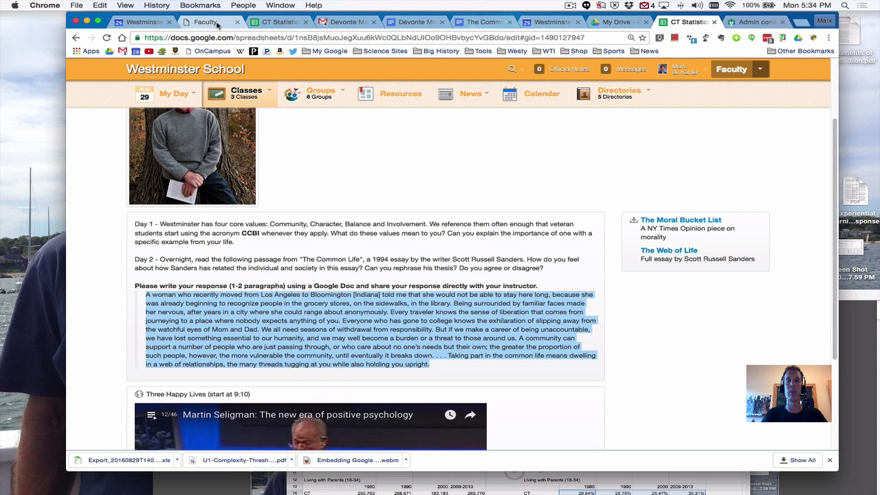
scroll(379, 237, "up", 3)
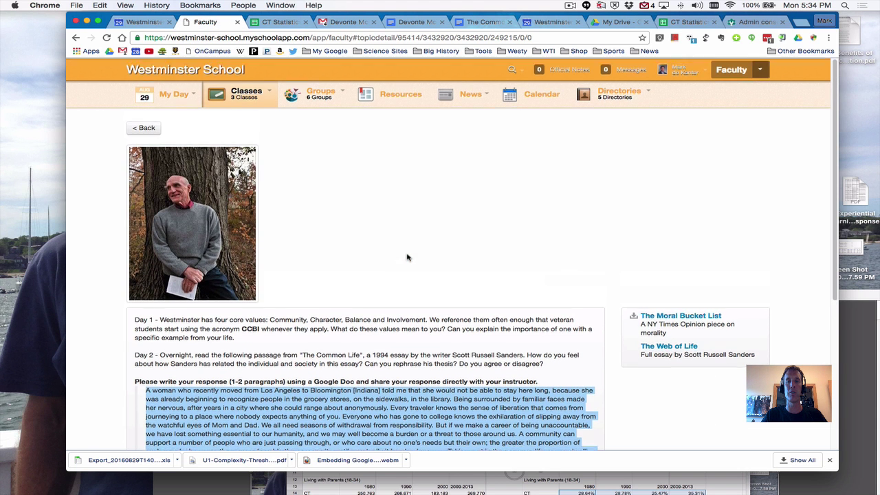
left_click(130, 133)
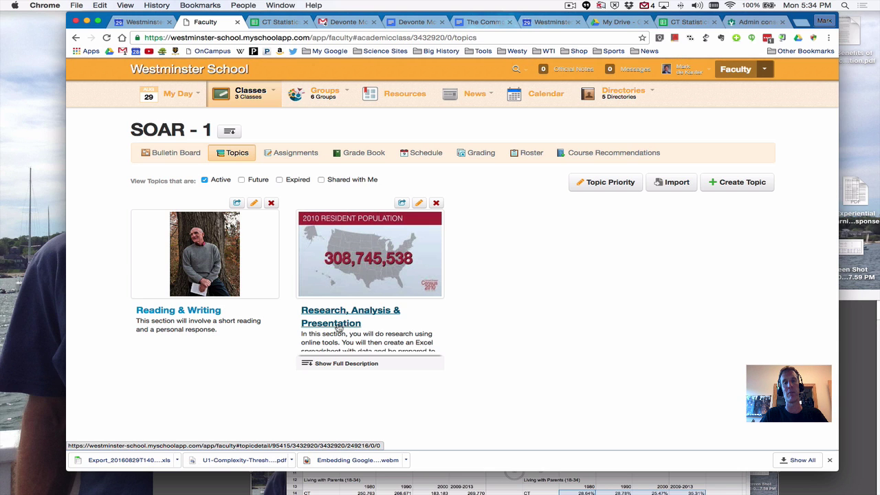
left_click(338, 328)
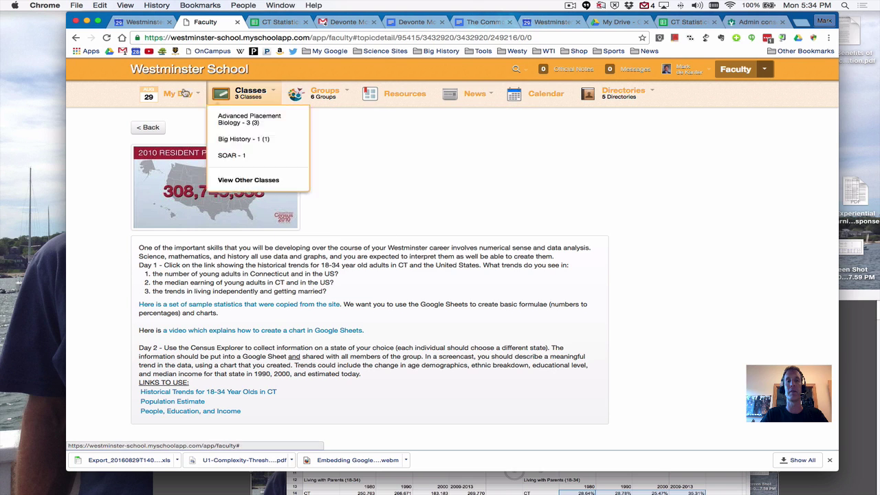
mouse_move(636, 97)
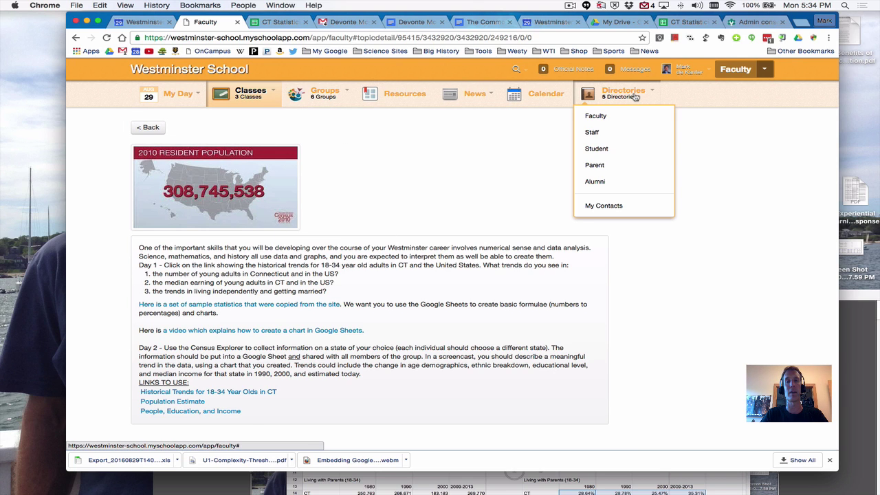
Open the onCampus faculty Calendar and move from August to the September 2016 month view
left_click(557, 101)
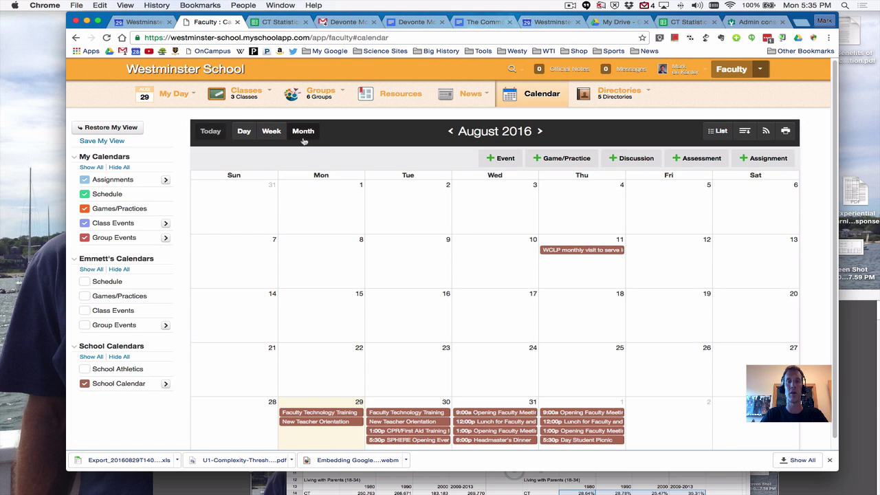
left_click(540, 132)
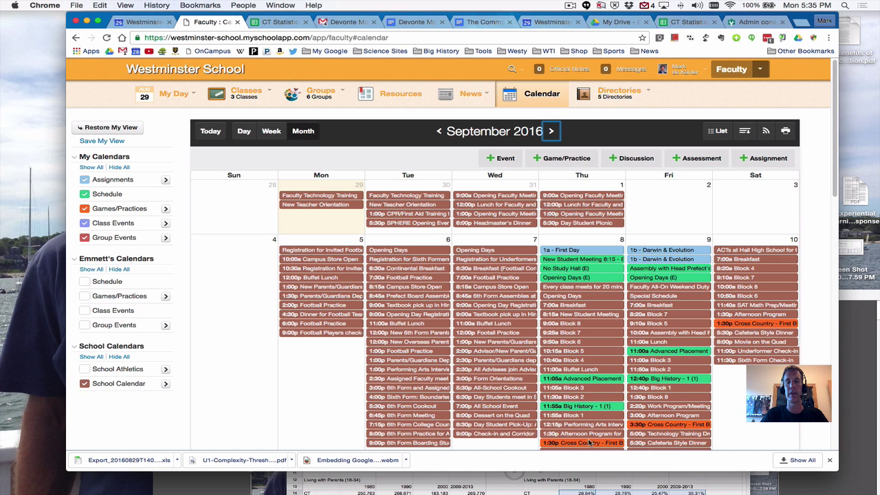
scroll(568, 426, "down", 2)
scroll(568, 426, "down", 5)
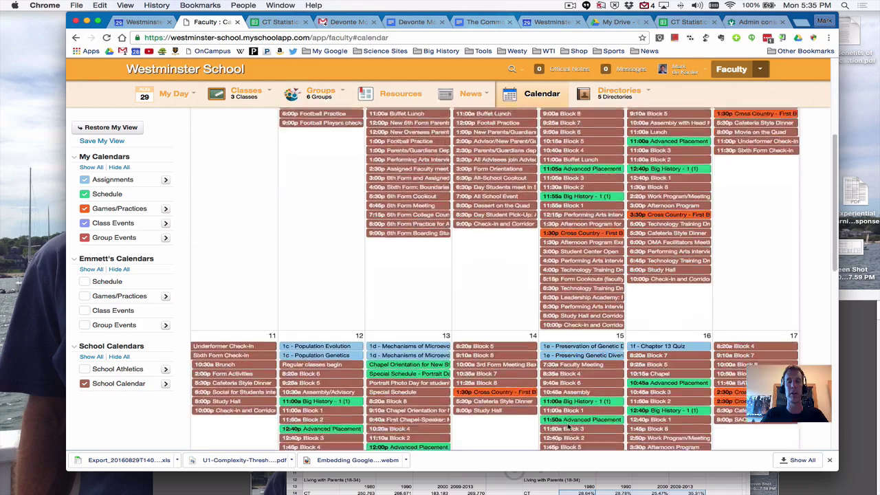
scroll(568, 425, "up", 7)
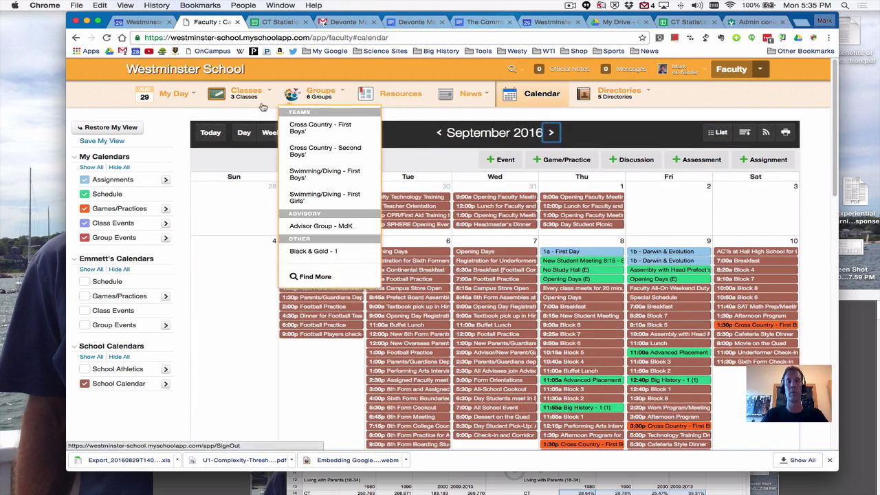
mouse_move(312, 94)
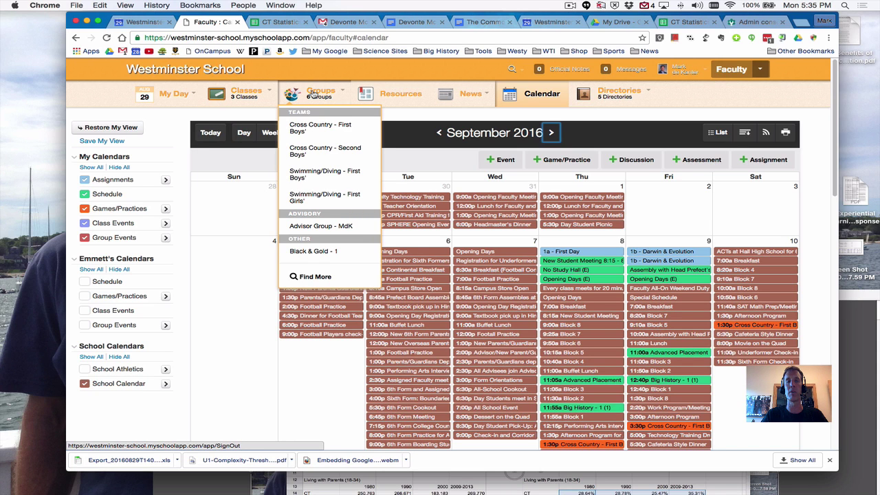